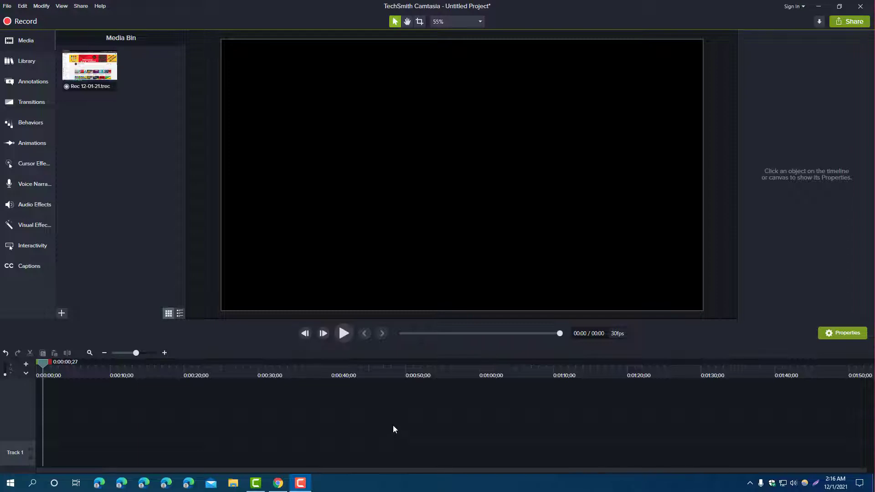
# Import the CARS INTERIOR DESIGN video into the Media Bin and place it at the start of Track 1.
pyautogui.rightClick(97, 131)
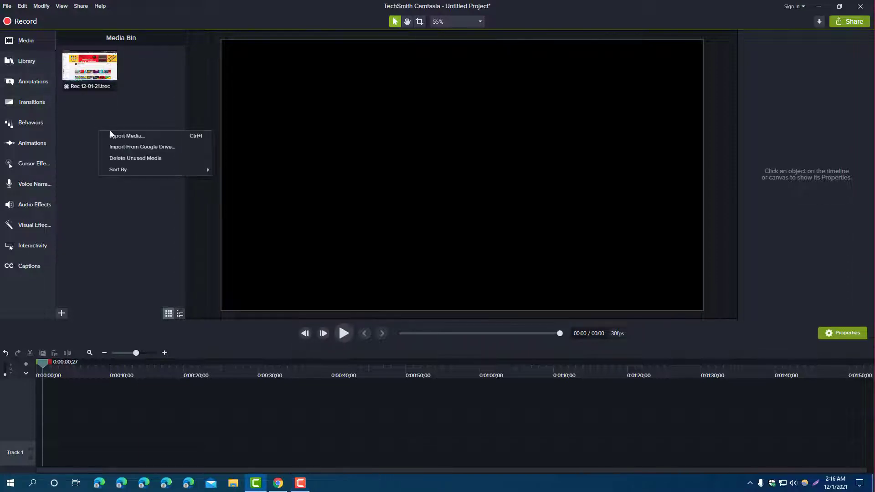
pyautogui.click(113, 135)
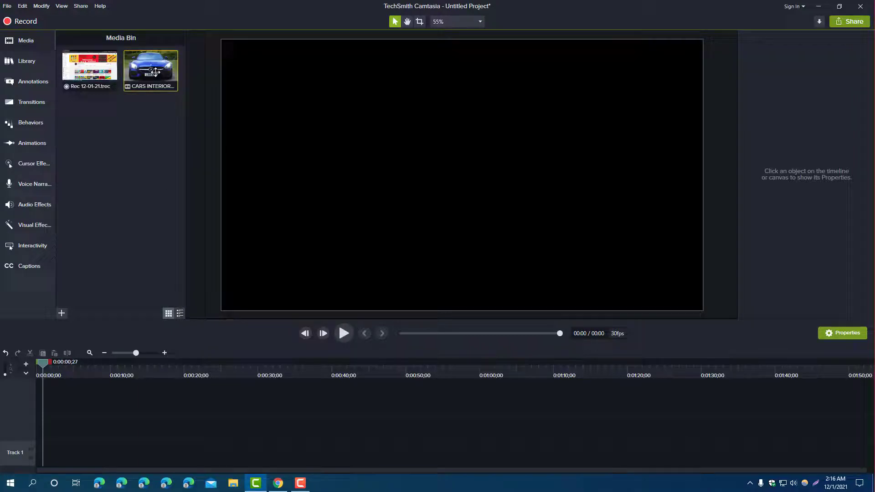
pyautogui.moveTo(151, 68); pyautogui.dragTo(43, 446)
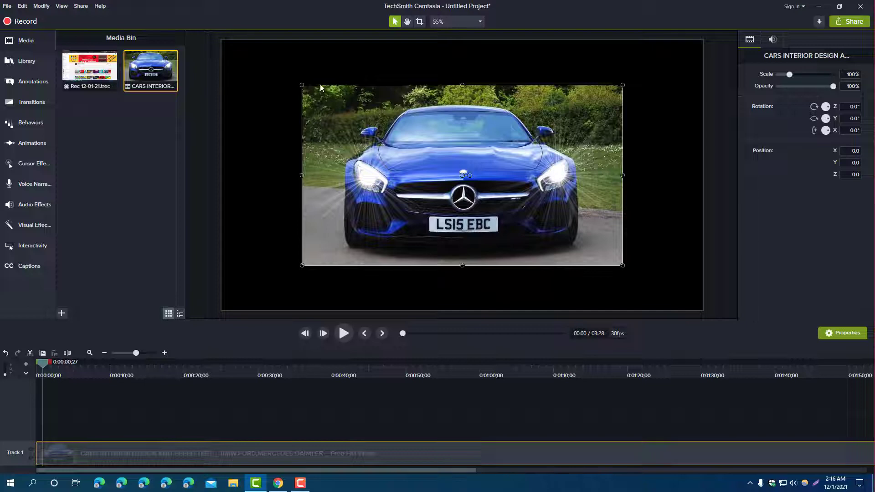
# Scale the car video down to about 96.2% on the canvas and set the canvas zoom to Fit.
pyautogui.moveTo(303, 85)
pyautogui.mouseDown()
pyautogui.moveTo(335, 119)
pyautogui.moveTo(492, 200)
pyautogui.moveTo(388, 146)
pyautogui.moveTo(413, 143)
pyautogui.moveTo(193, 78)
pyautogui.moveTo(314, 91)
pyautogui.mouseUp()
pyautogui.moveTo(429, 152)
pyautogui.mouseDown()
pyautogui.moveTo(442, 198)
pyautogui.moveTo(435, 138)
pyautogui.moveTo(427, 148)
pyautogui.mouseUp()
pyautogui.click(465, 25)
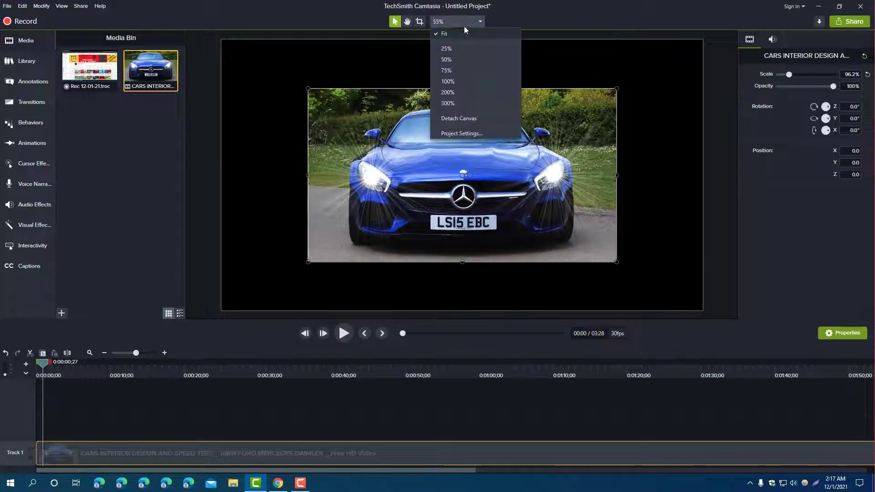
pyautogui.click(449, 35)
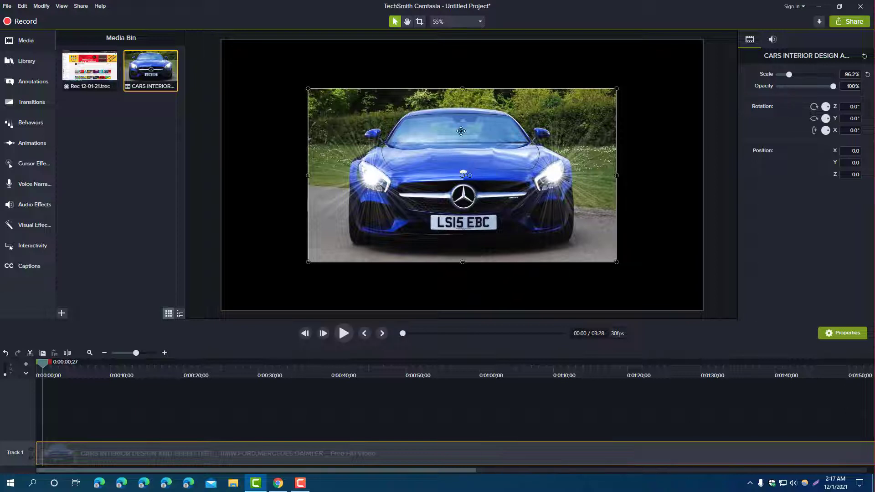
# Set the project's canvas color to red #CA3838 and enlarge the car video to 150% so it fills the canvas.
pyautogui.click(451, 20)
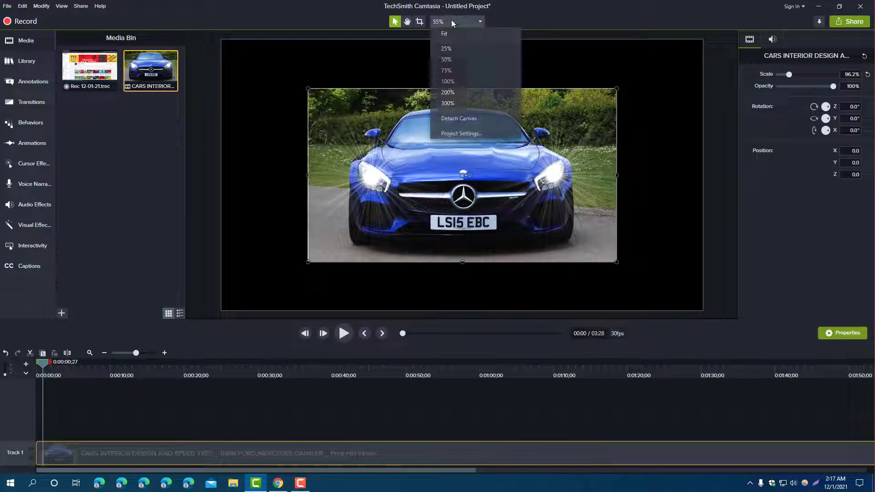
pyautogui.click(450, 132)
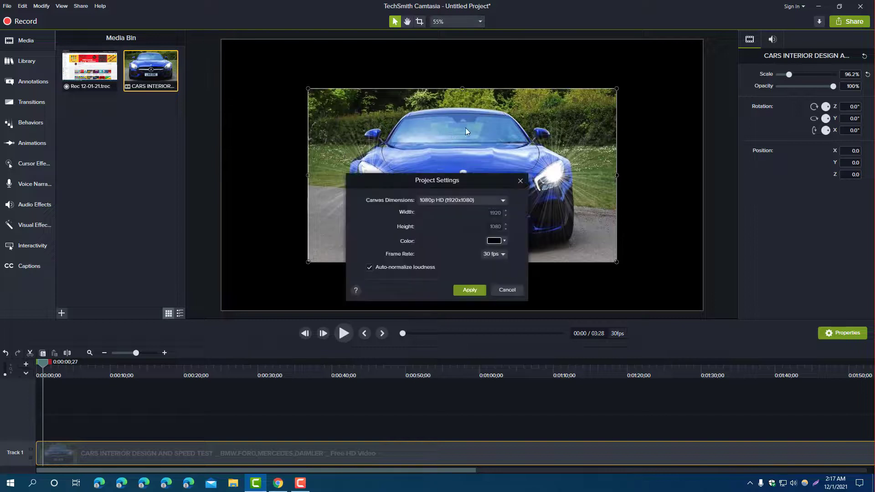
pyautogui.click(495, 241)
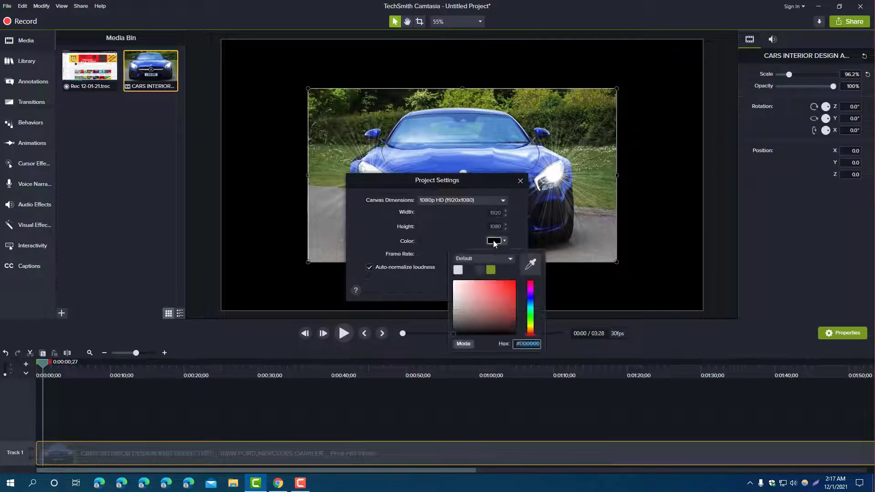
pyautogui.click(499, 291)
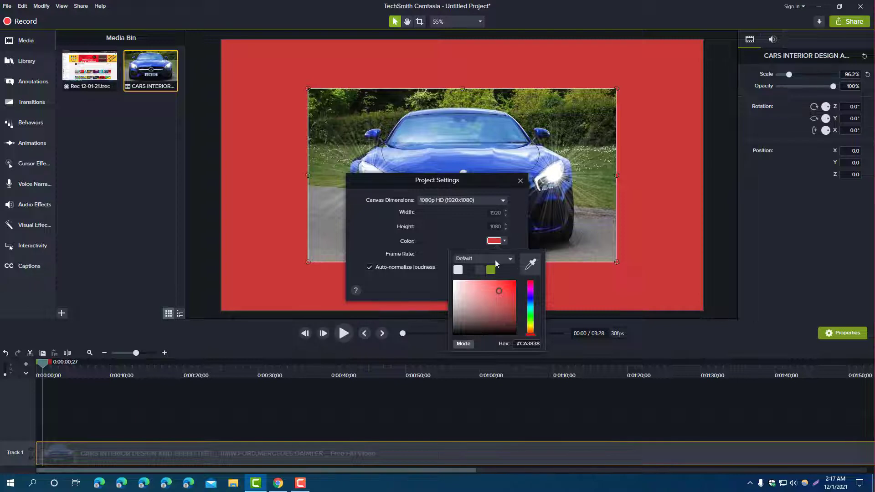
pyautogui.click(522, 234)
pyautogui.click(474, 289)
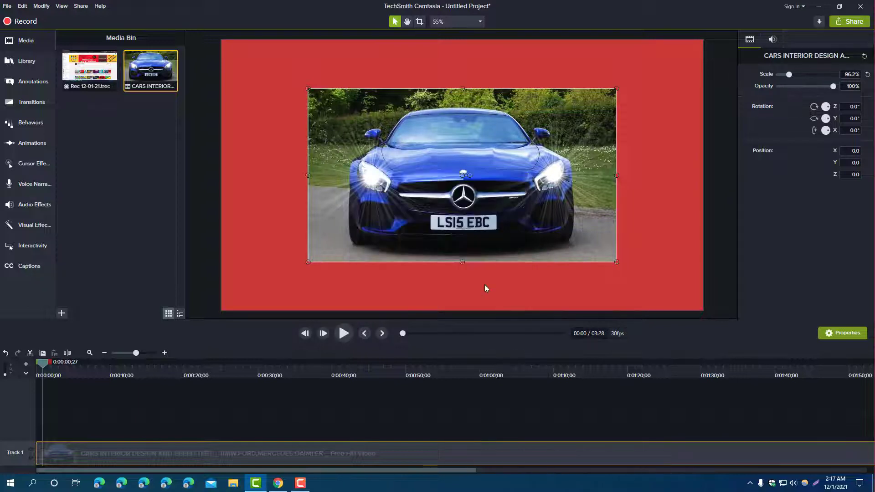
pyautogui.moveTo(453, 252)
pyautogui.mouseDown()
pyautogui.moveTo(433, 263)
pyautogui.moveTo(466, 277)
pyautogui.moveTo(433, 262)
pyautogui.moveTo(466, 261)
pyautogui.mouseUp()
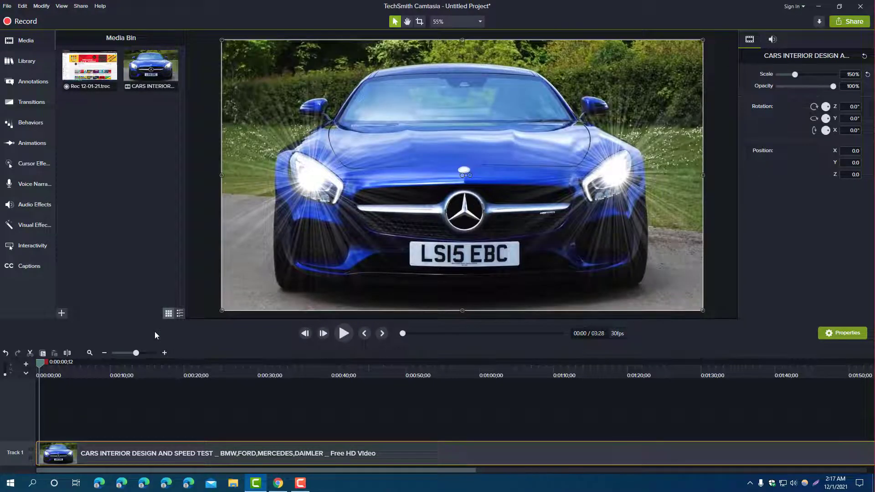
# Preview the car video from about 0:27 and scrub through its middle part up to about 2:07.
pyautogui.moveTo(43, 365); pyautogui.dragTo(252, 385)
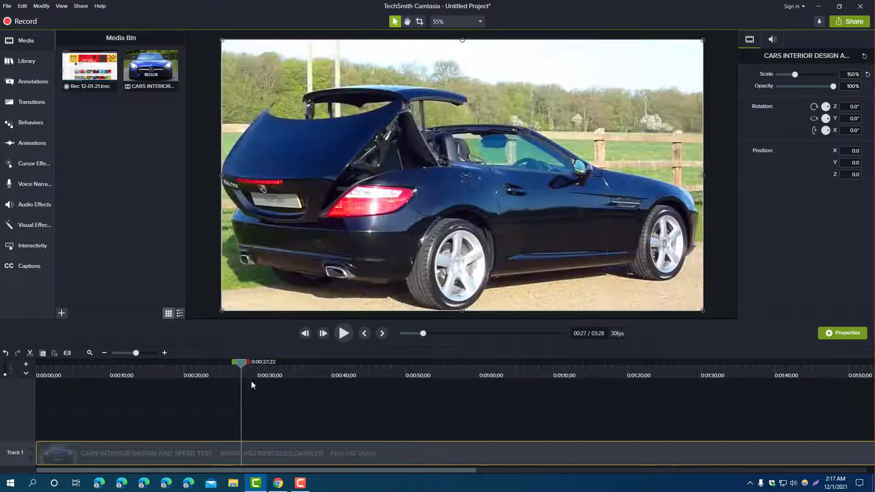
pyautogui.click(794, 482)
pyautogui.click(344, 333)
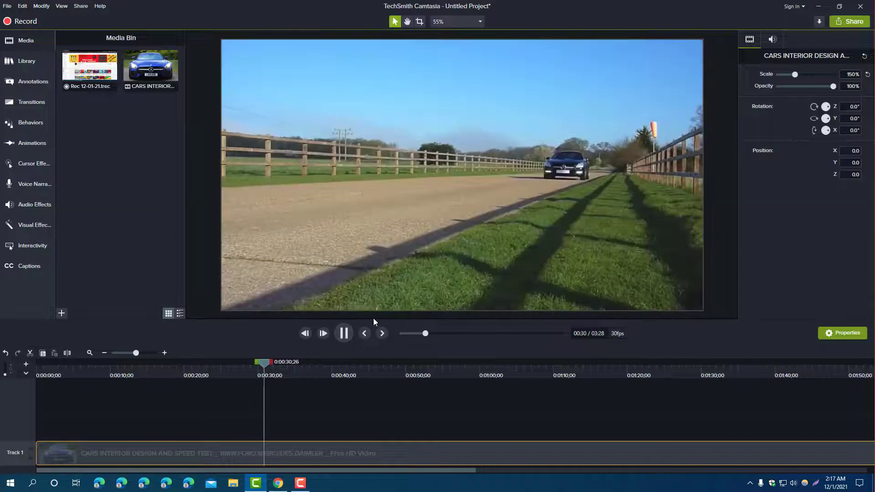
pyautogui.click(346, 337)
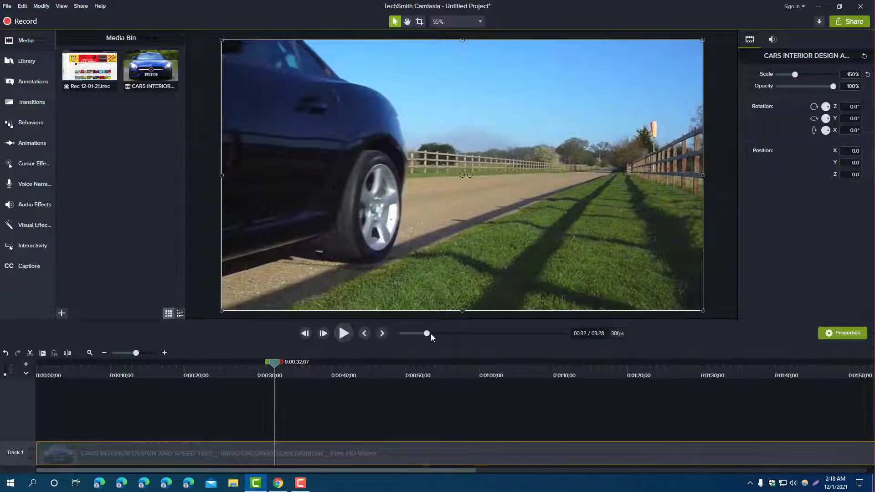
pyautogui.moveTo(431, 333); pyautogui.dragTo(597, 342)
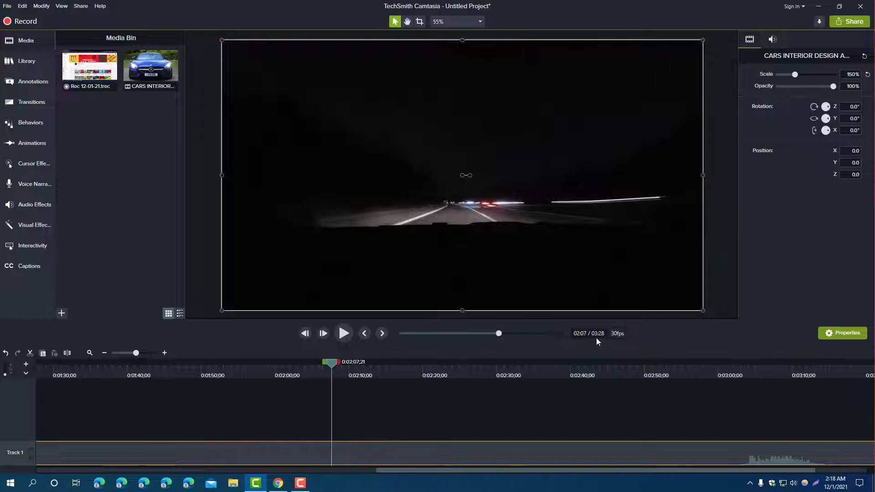
pyautogui.click(449, 334)
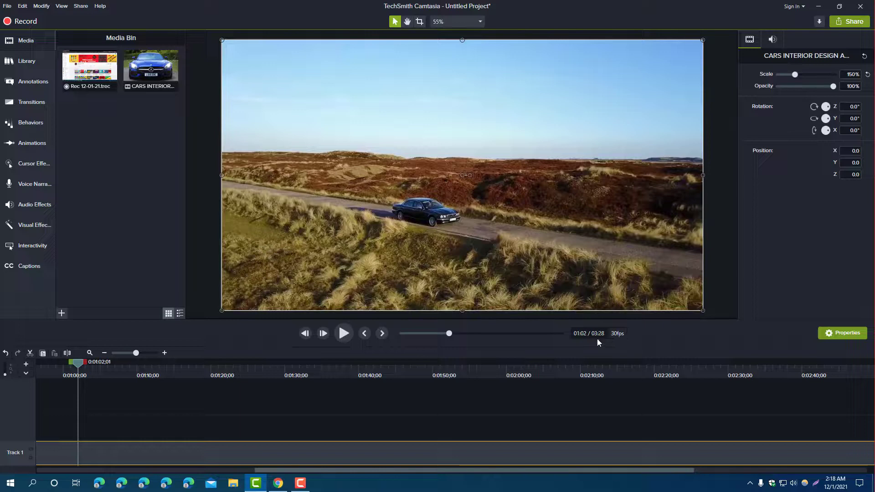
# Delete the footage between 0:01:14;07 and 0:01:17;28 and move the second clip up against the first to close the gap.
pyautogui.click(111, 375)
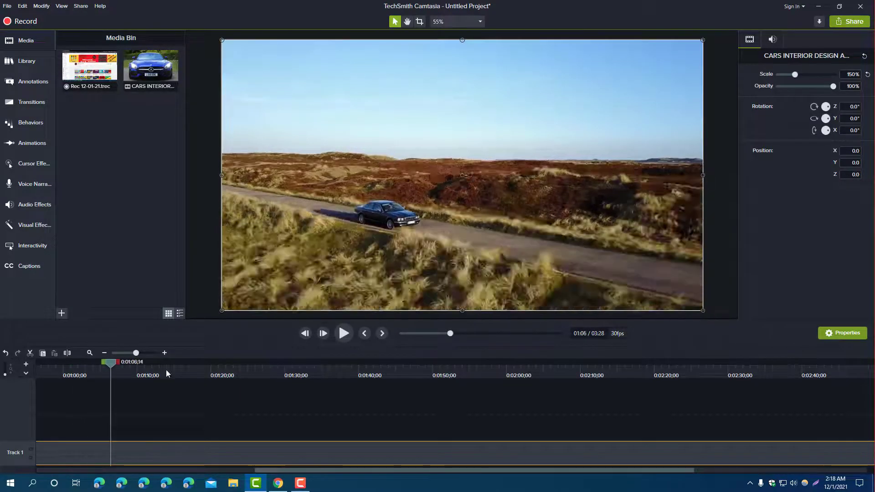
pyautogui.moveTo(166, 374); pyautogui.dragTo(285, 384)
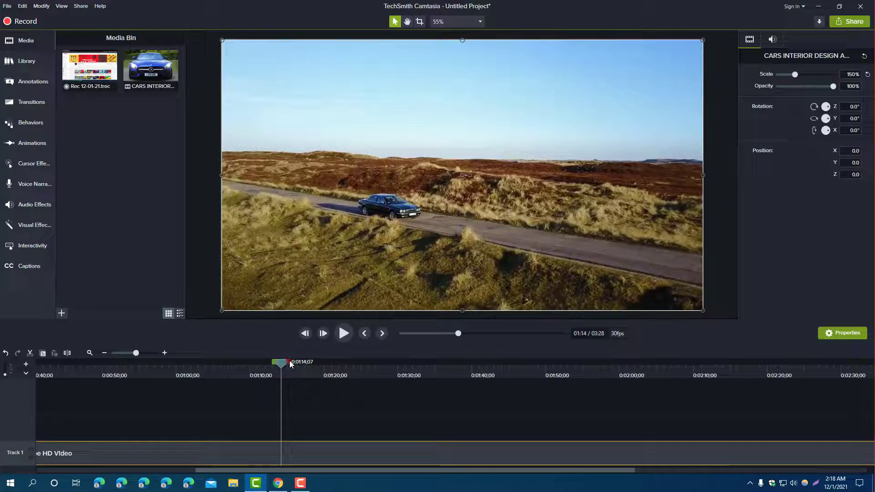
pyautogui.moveTo(288, 362); pyautogui.dragTo(316, 362)
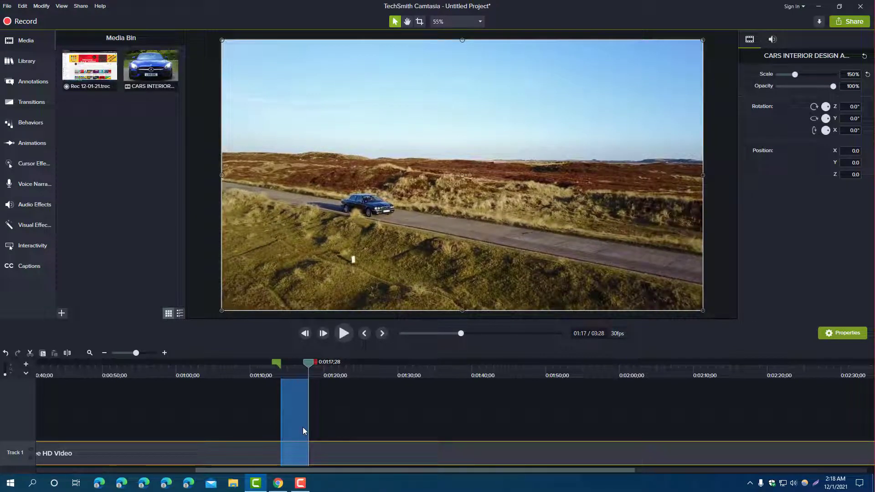
pyautogui.press('Delete')
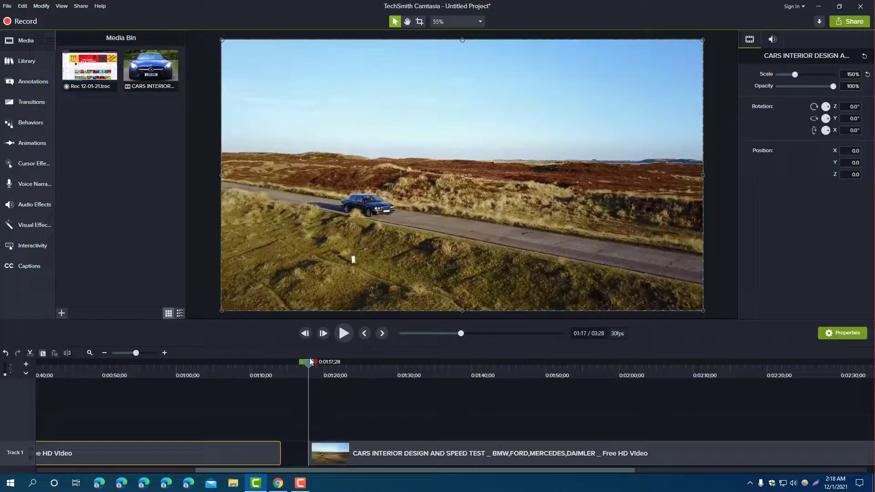
pyautogui.moveTo(310, 364); pyautogui.dragTo(186, 364)
pyautogui.moveTo(372, 455); pyautogui.dragTo(294, 451)
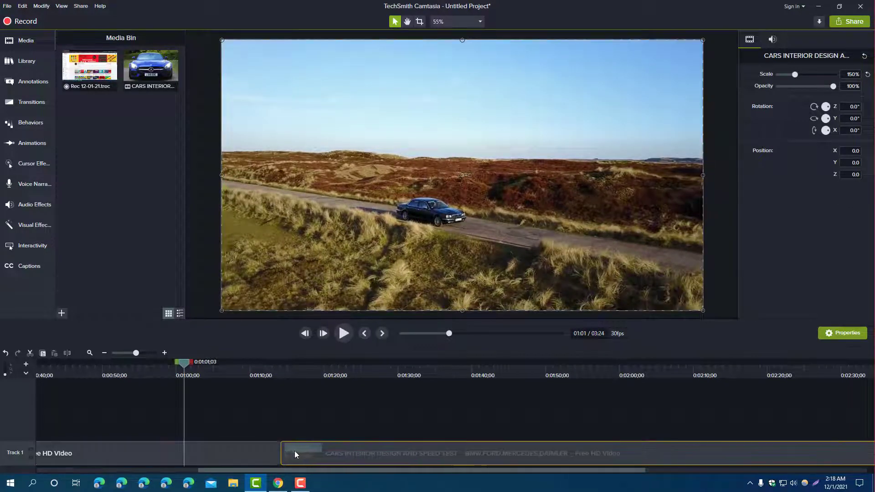
# Trim about 36 seconds off the start of the second clip and move it back against the first clip.
pyautogui.moveTo(185, 363); pyautogui.dragTo(241, 379)
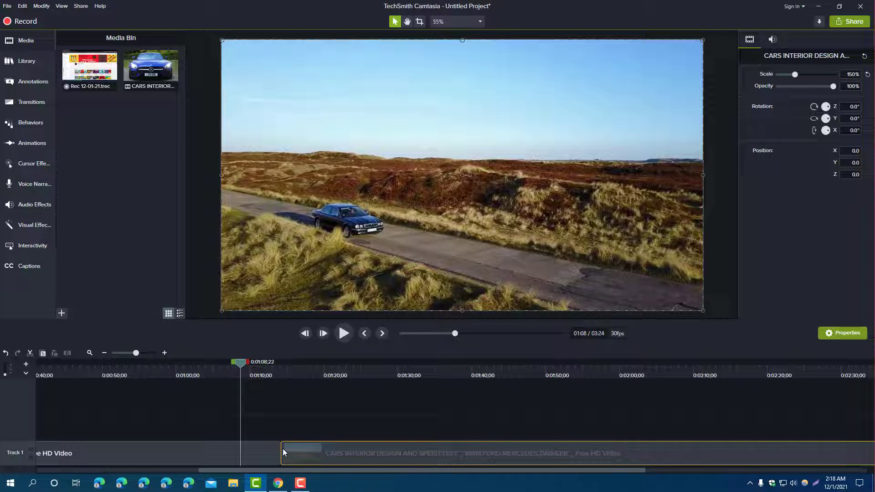
pyautogui.moveTo(280, 450); pyautogui.dragTo(551, 449)
pyautogui.moveTo(616, 456); pyautogui.dragTo(335, 452)
pyautogui.click(339, 407)
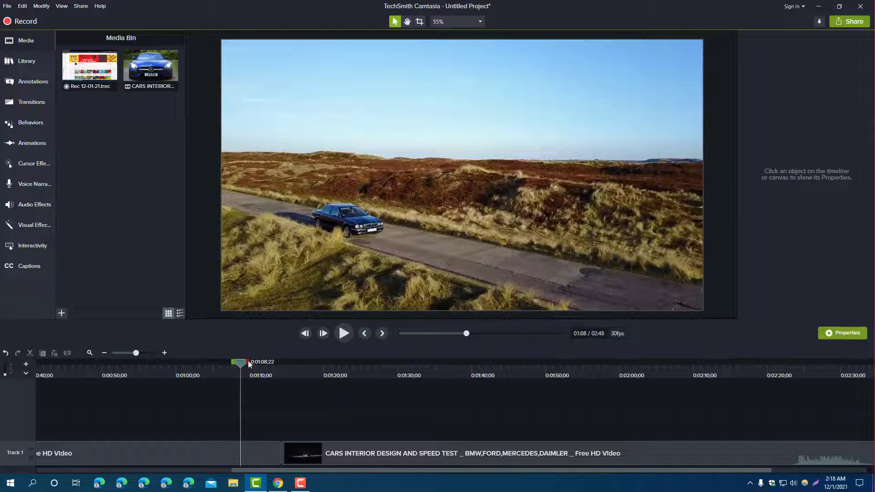
# Try cutting the first clip from Track 1, and undo the cut.
pyautogui.moveTo(242, 362); pyautogui.dragTo(257, 363)
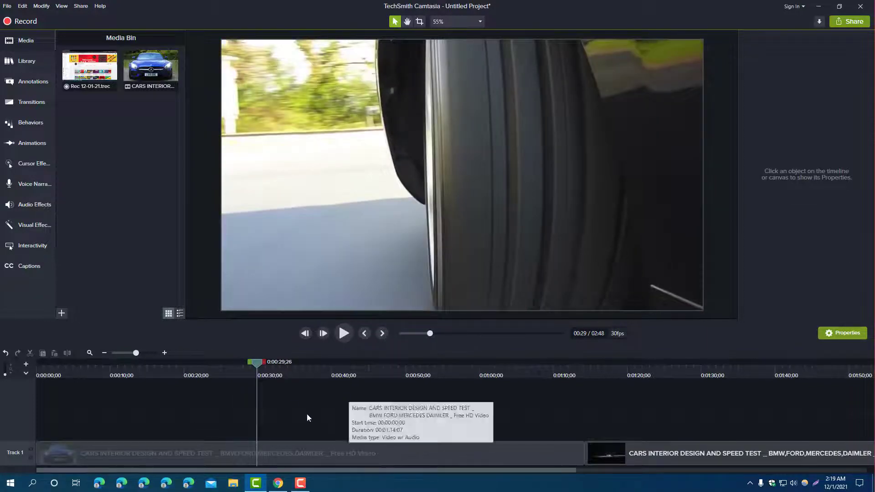
pyautogui.click(334, 451)
pyautogui.rightClick(333, 451)
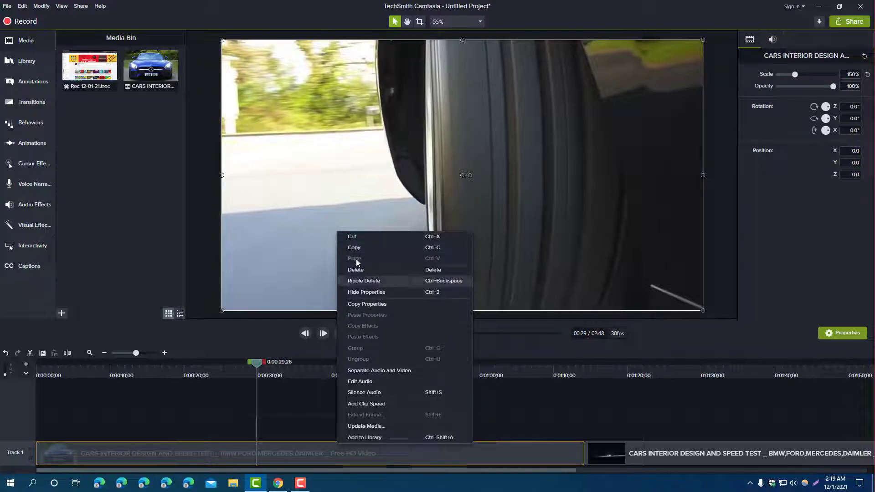
pyautogui.click(351, 237)
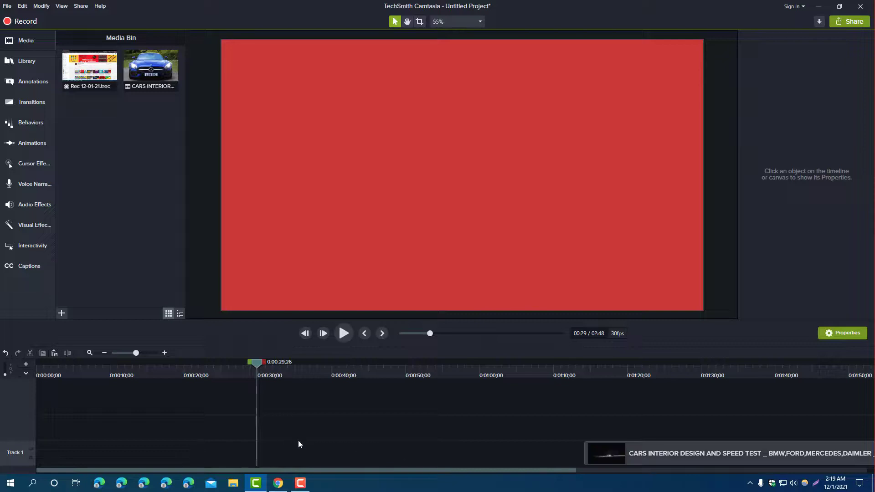
pyautogui.hotkey('ctrl', 'z')
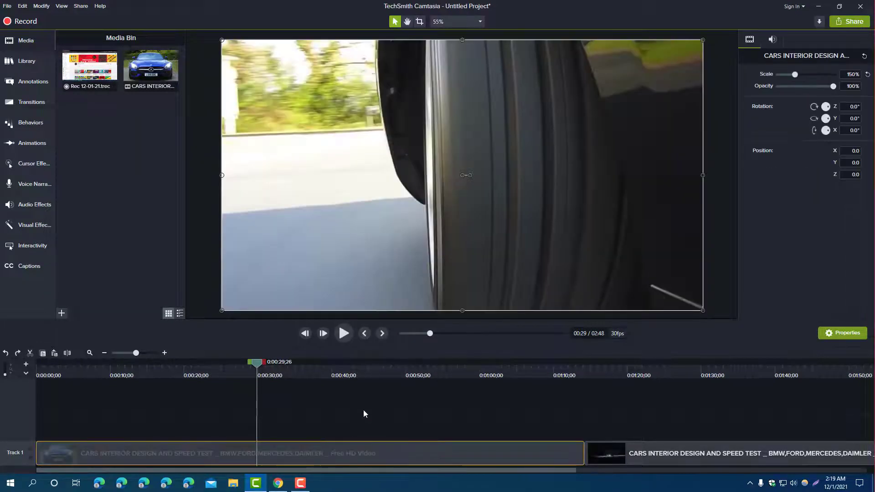
# Try separating the first clip's audio and video, check the resulting audio and video tracks, and undo the separation.
pyautogui.click(363, 408)
pyautogui.rightClick(363, 453)
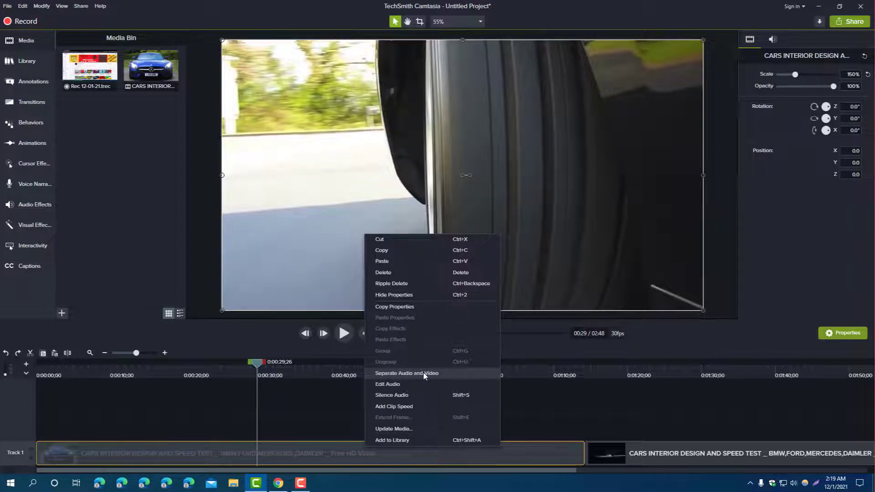
pyautogui.click(423, 372)
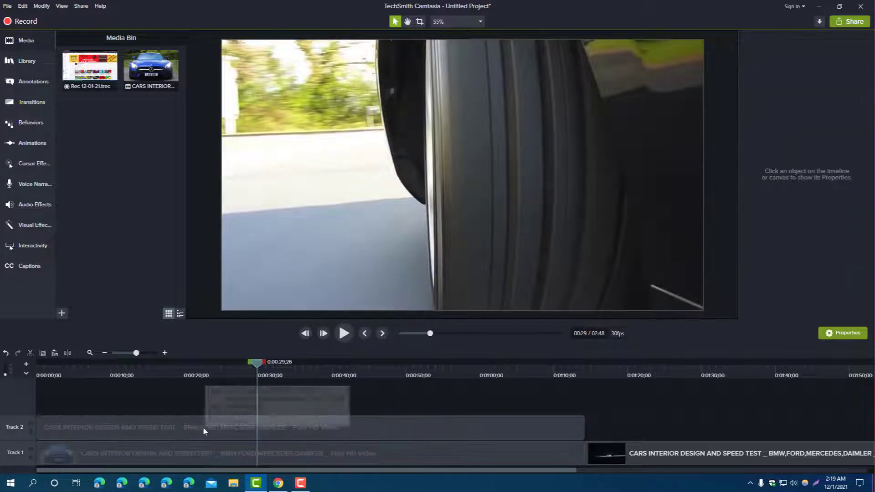
pyautogui.click(308, 465)
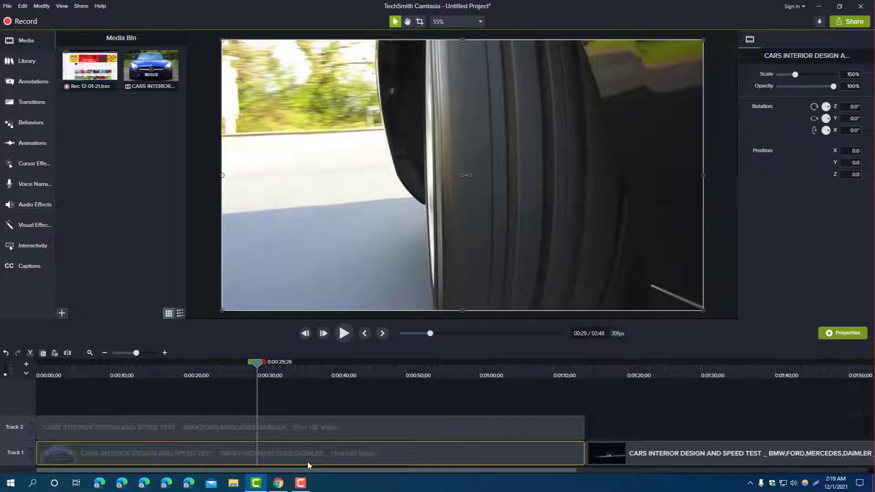
pyautogui.click(373, 423)
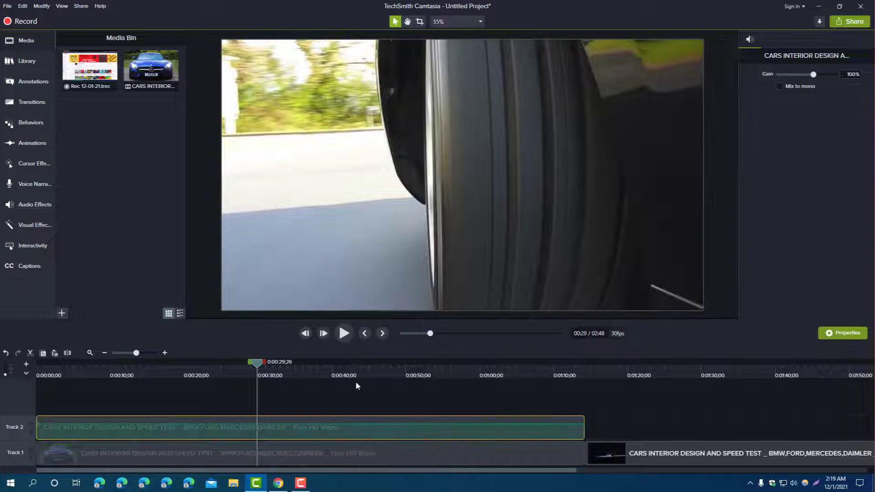
pyautogui.click(355, 381)
pyautogui.click(370, 427)
pyautogui.click(334, 408)
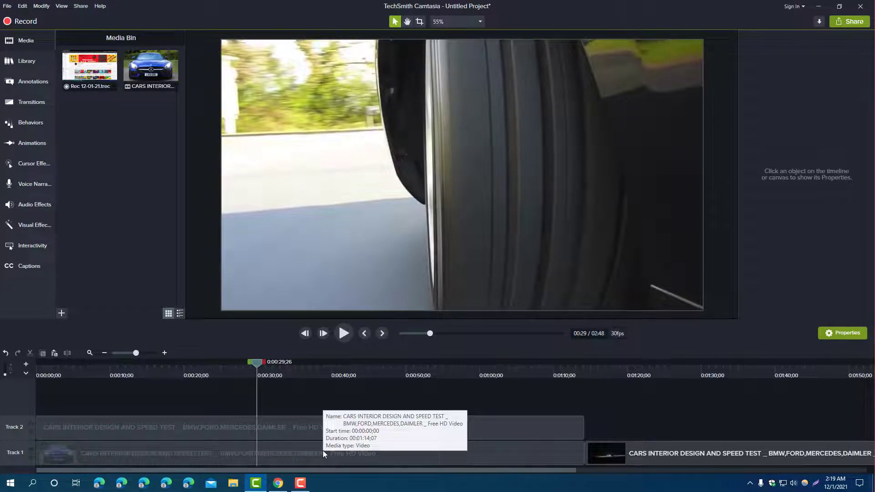
pyautogui.hotkey('ctrl', 'z')
# Edit the audio of the first clip on Track 1 and lower its volume level slightly.
pyautogui.rightClick(323, 451)
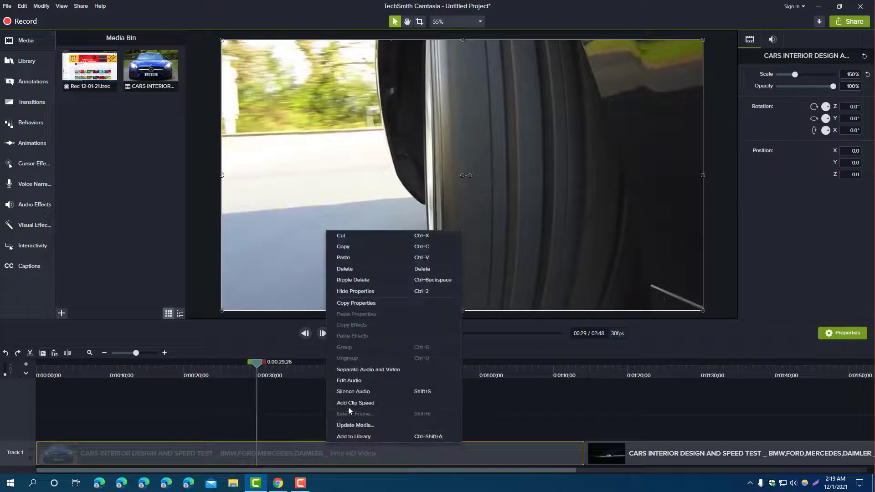
pyautogui.click(367, 381)
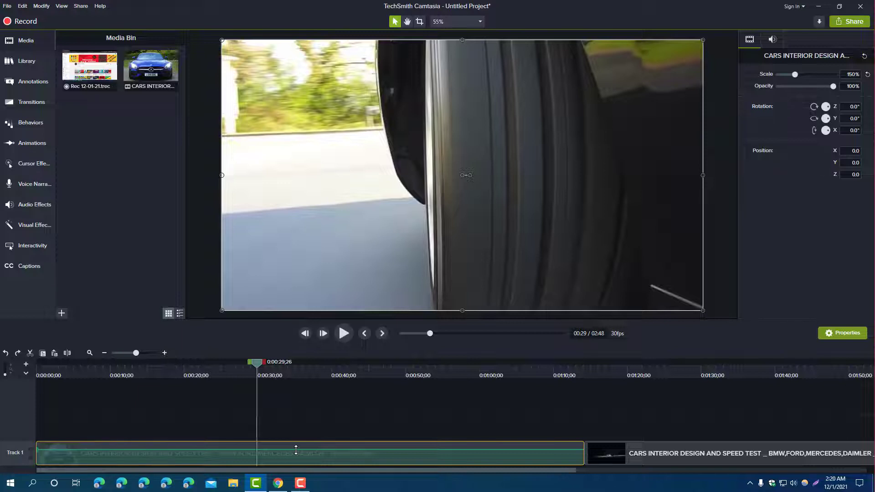
pyautogui.click(296, 450)
pyautogui.moveTo(296, 450); pyautogui.dragTo(292, 456)
# Try adding clip speed to the first clip on Track 1, check its speed and duration settings, and undo it.
pyautogui.rightClick(349, 449)
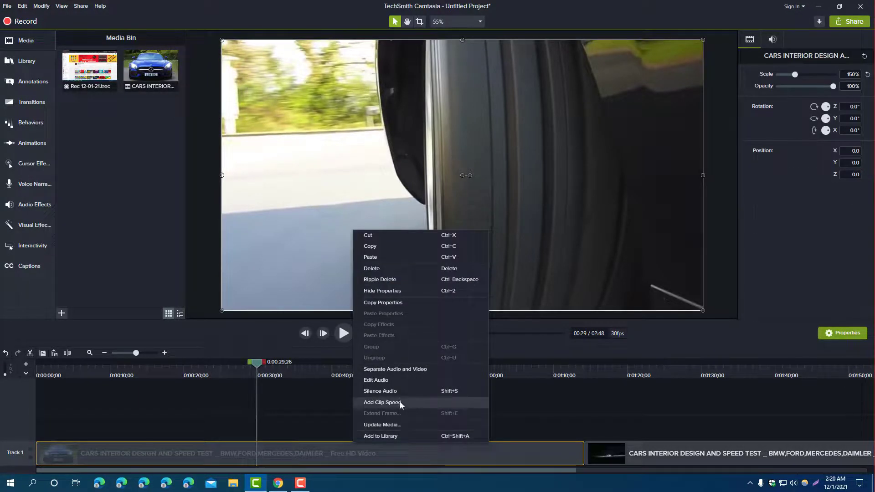
pyautogui.click(401, 403)
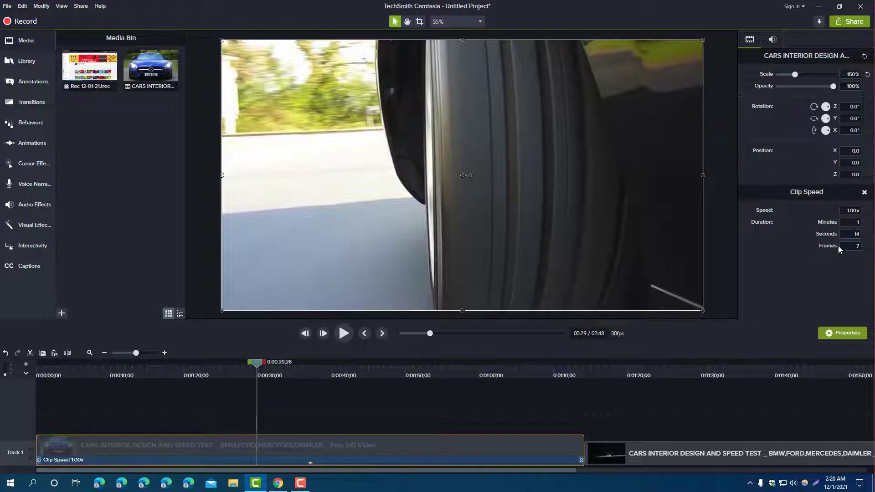
pyautogui.click(859, 246)
pyautogui.click(819, 283)
pyautogui.hotkey('ctrl', 'z')
# Try adding the first clip on Track 1 to the Default library, and dismiss the dialog without saving.
pyautogui.rightClick(320, 463)
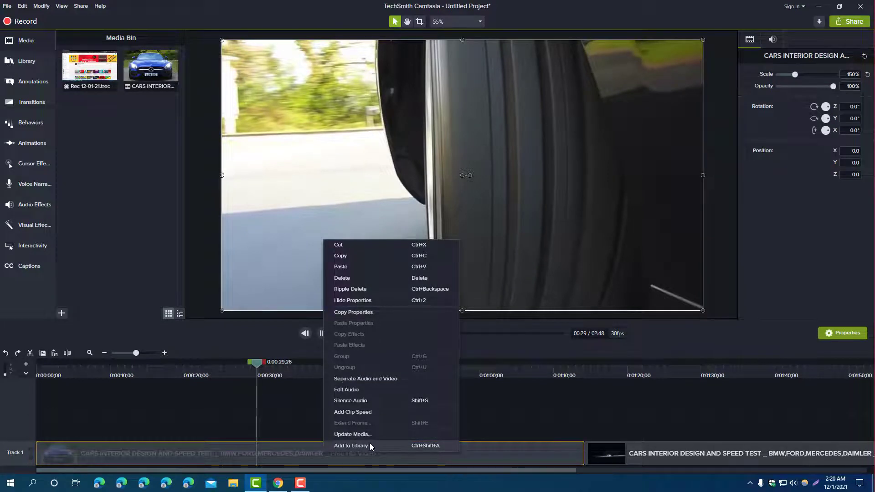
pyautogui.click(351, 445)
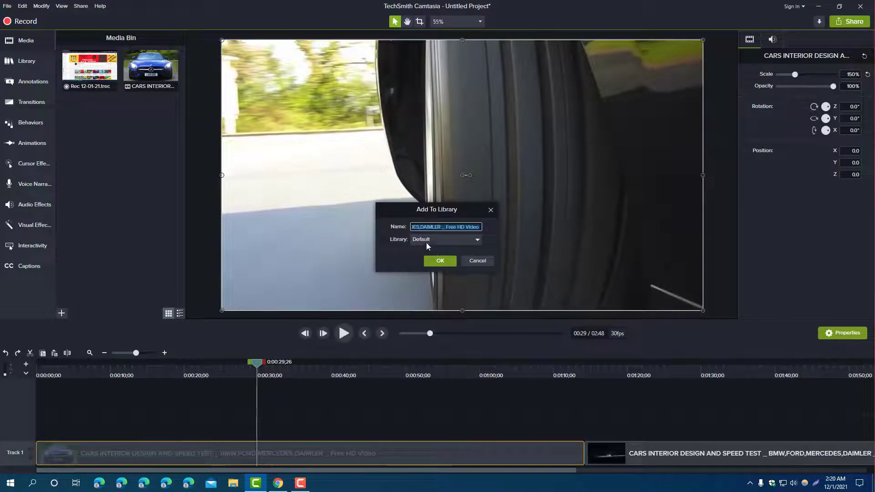
pyautogui.click(425, 239)
pyautogui.click(207, 406)
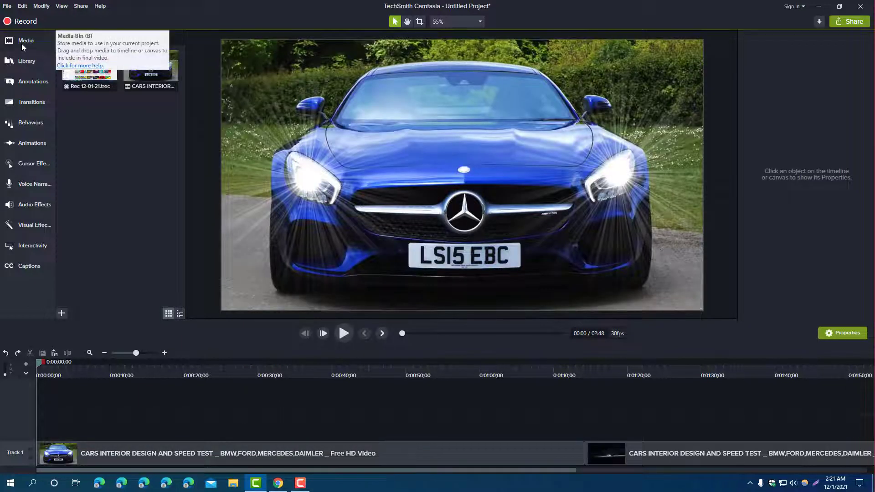
# Look over the Media Bin, and browse the Camtasia 2019 library down to the Business folder of Icons.
pyautogui.click(21, 43)
pyautogui.click(24, 42)
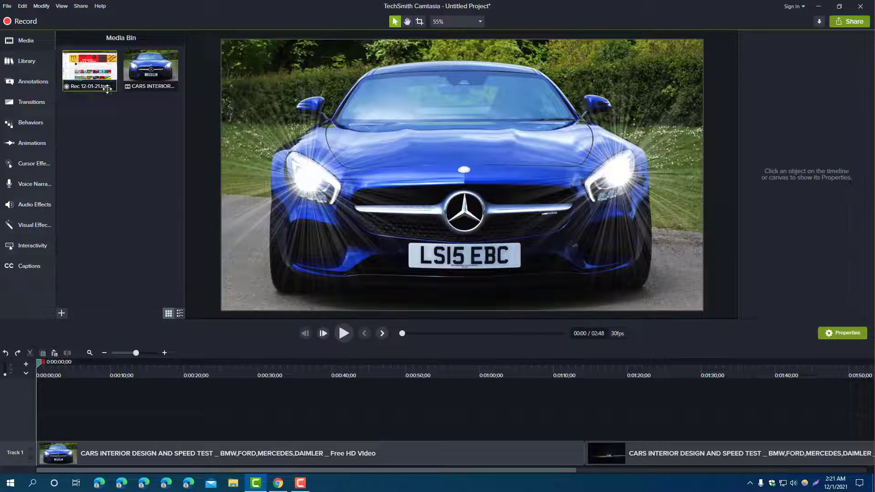
pyautogui.click(26, 61)
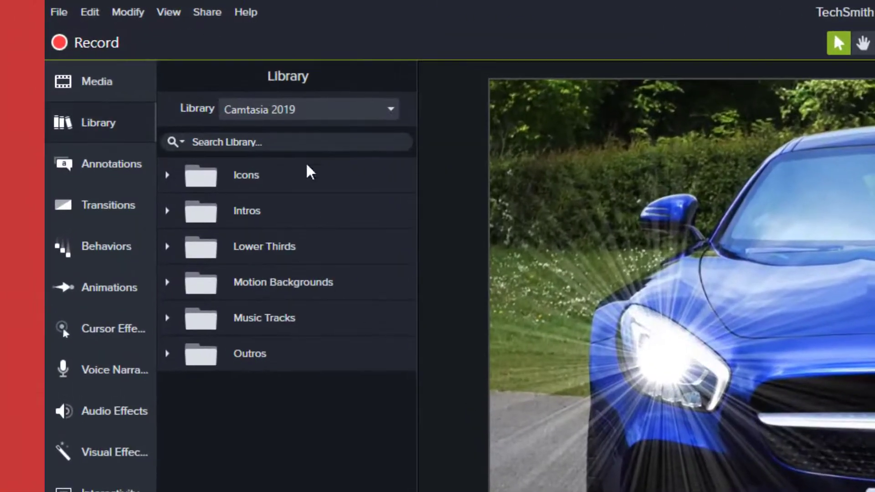
pyautogui.click(237, 178)
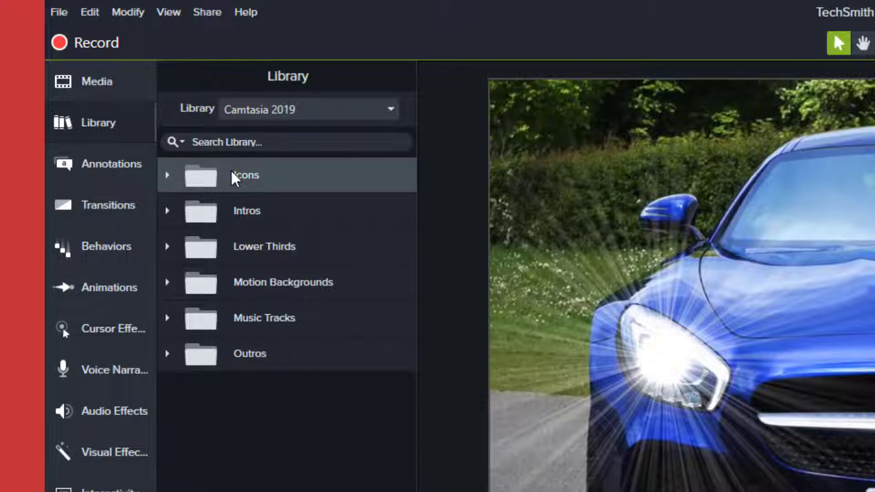
pyautogui.doubleClick(265, 182)
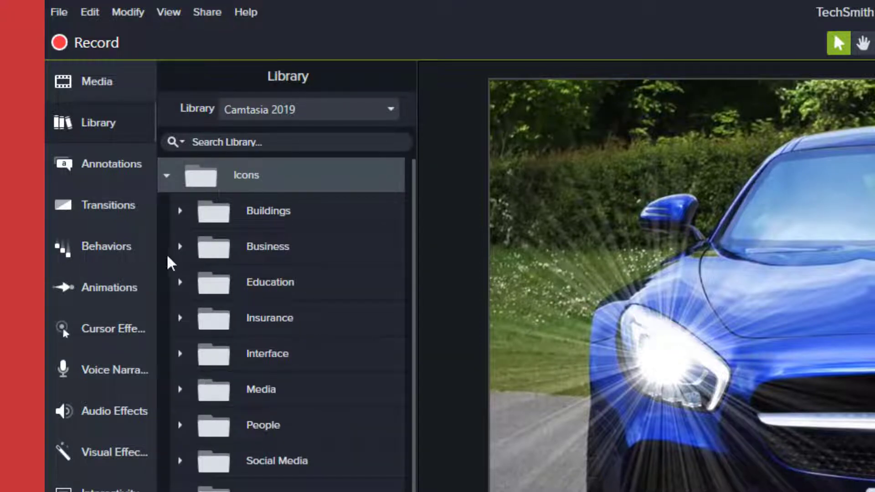
pyautogui.click(179, 246)
pyautogui.click(236, 325)
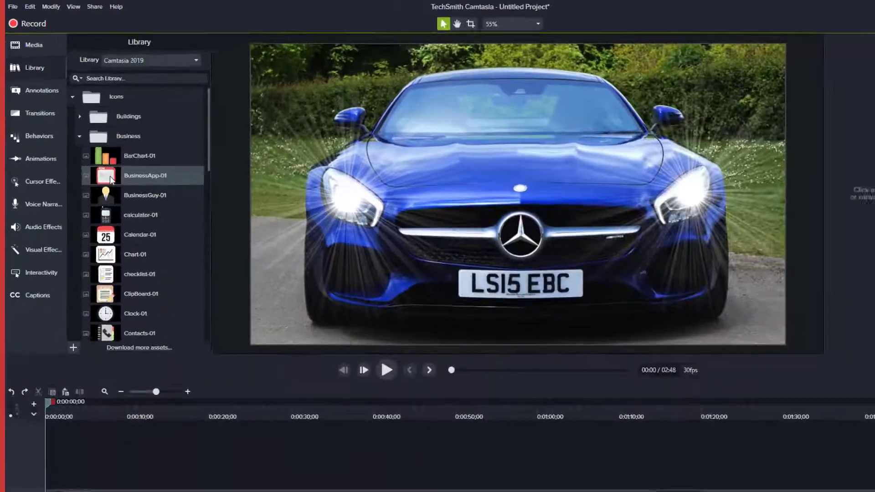
# Try placing the BusinessApp-01 icon over the car on the canvas, reposition it, and delete it from the project timeline.
pyautogui.moveTo(110, 179); pyautogui.dragTo(510, 156)
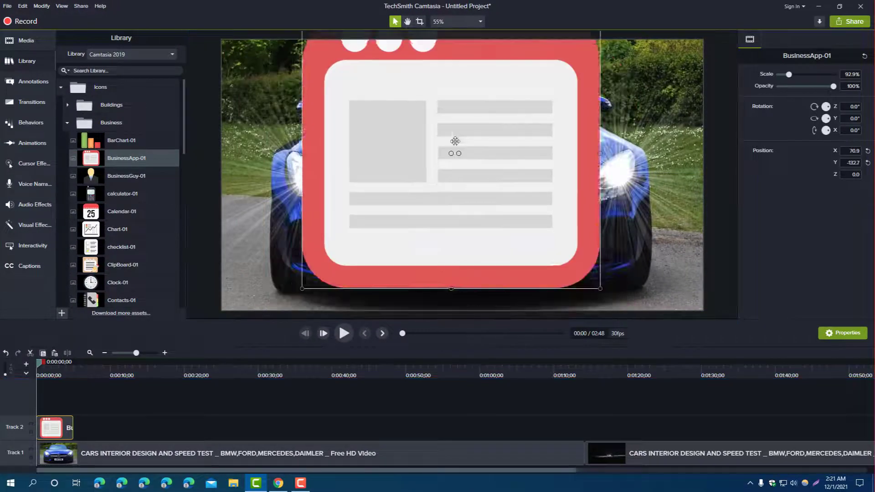
pyautogui.moveTo(440, 144); pyautogui.dragTo(441, 181)
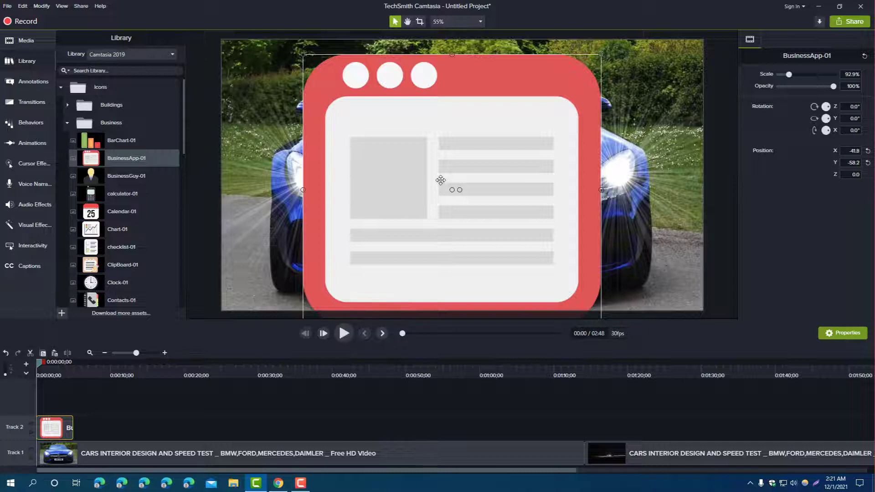
pyautogui.press('Delete')
# Look through the remaining icon assets and folders in the library, and collapse the Icons folder.
pyautogui.scroll(-10, 148, 189)
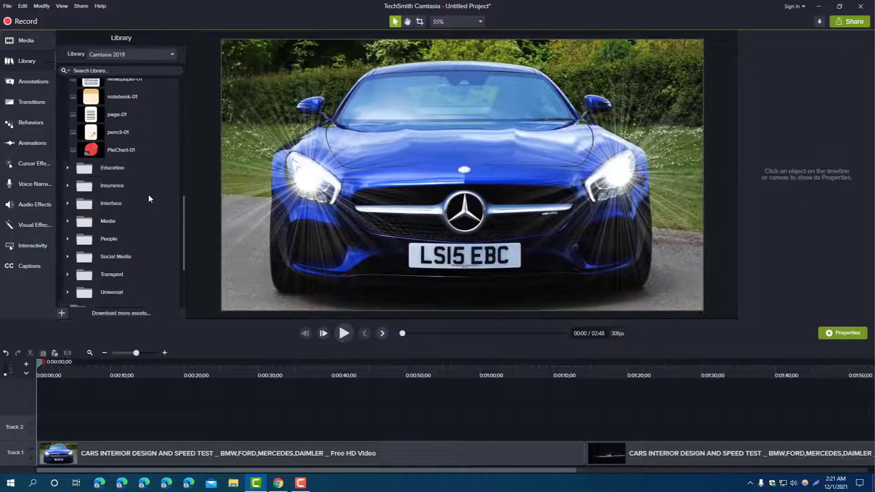
pyautogui.scroll(-5, 155, 196)
pyautogui.scroll(6, 121, 210)
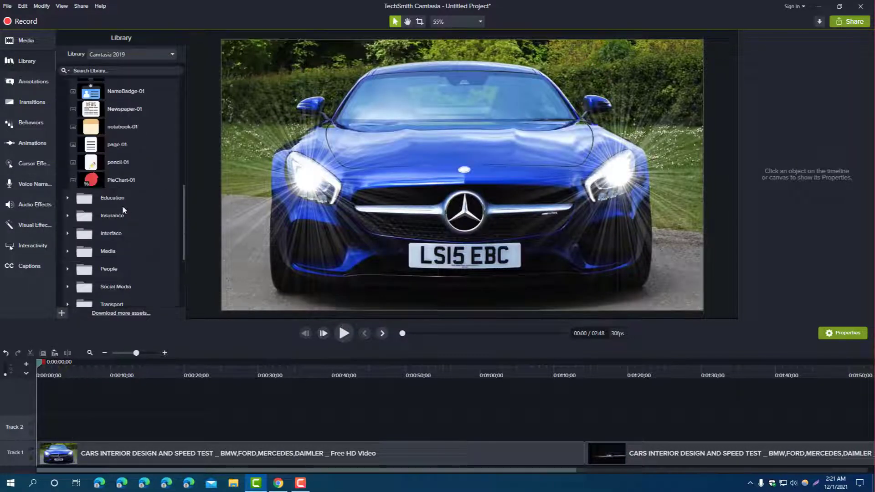
pyautogui.scroll(8, 100, 201)
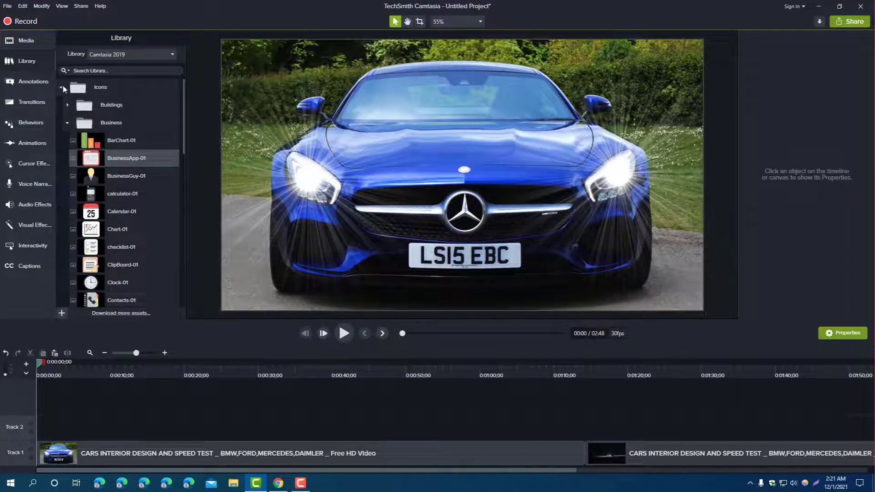
pyautogui.click(62, 86)
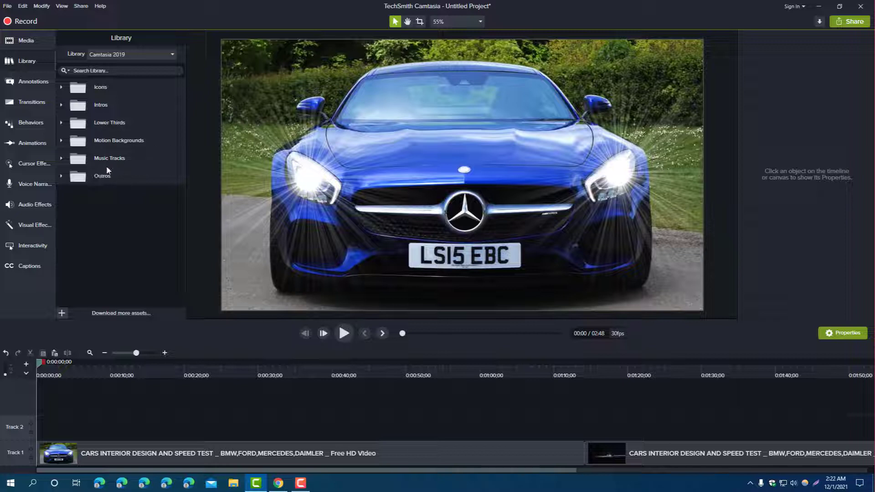
# Try adding Simple Bright Outro 5 from the Outros folder to the canvas, and undo the addition.
pyautogui.click(61, 176)
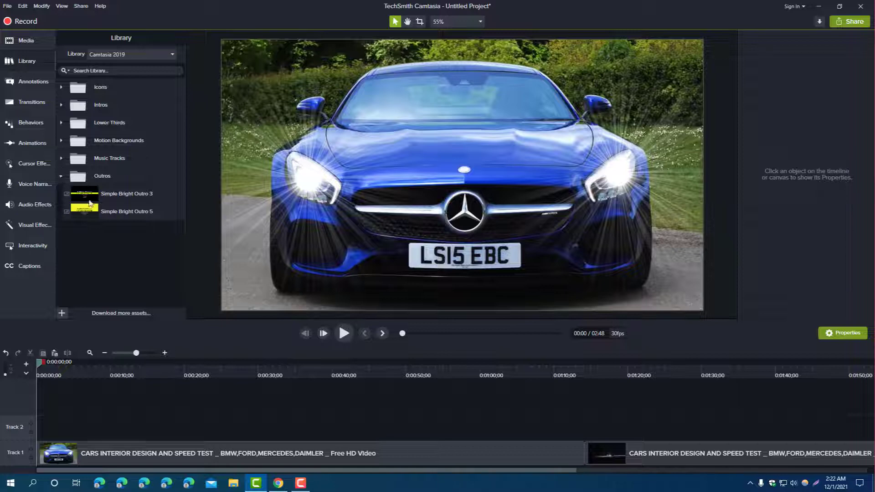
pyautogui.moveTo(87, 211); pyautogui.dragTo(372, 212)
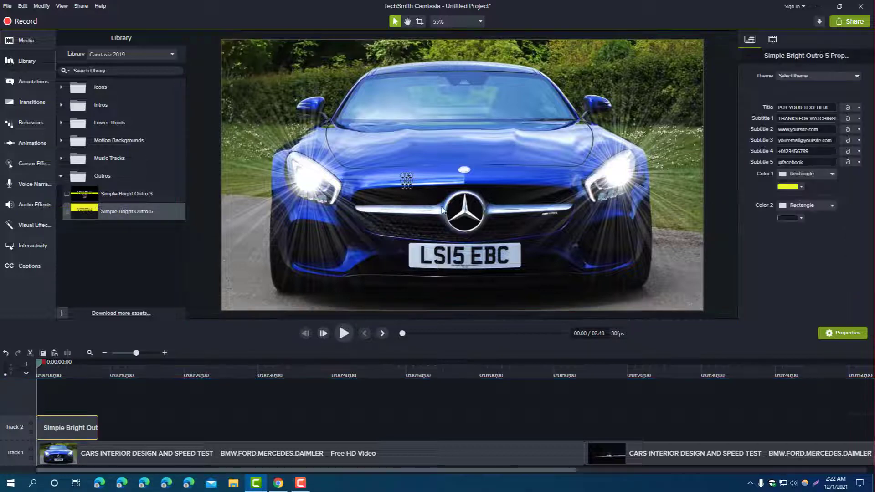
pyautogui.click(375, 208)
pyautogui.hotkey('ctrl', 'z')
pyautogui.hotkey('ctrl', 'z')
pyautogui.hotkey('ctrl', 'z')
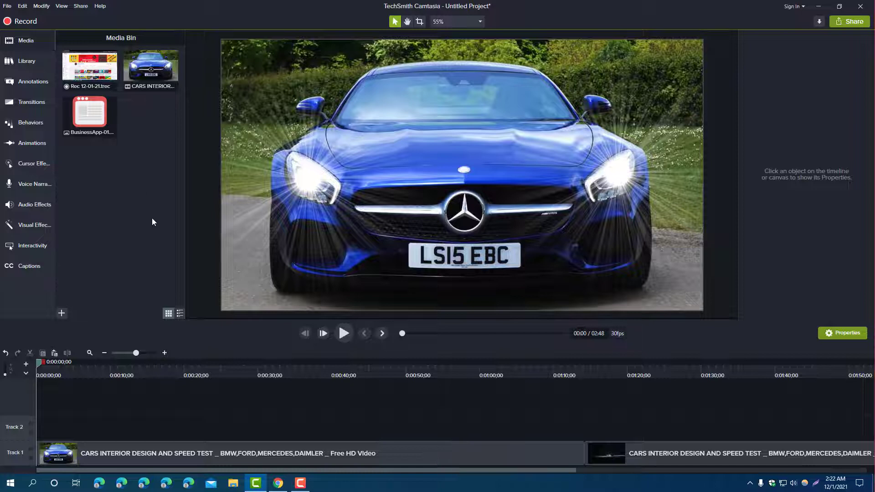
# Open the callout annotations, compare the Bold and Urban styles, and list callouts of all styles.
pyautogui.click(28, 85)
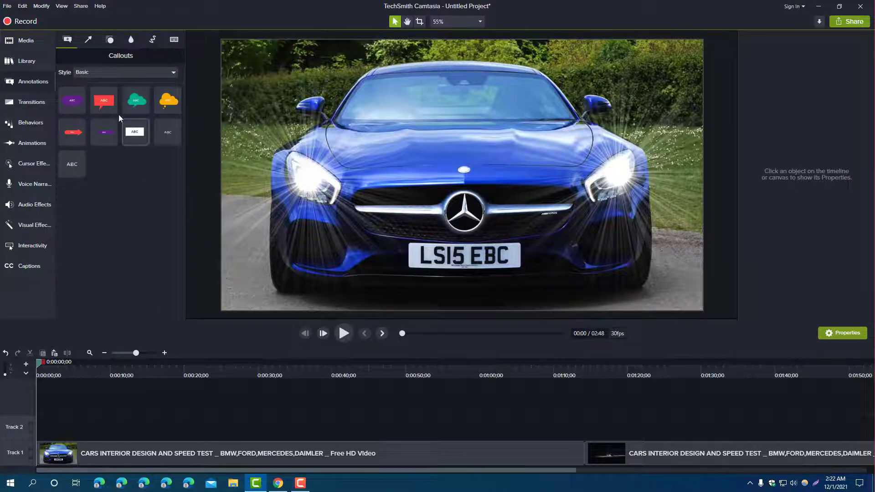
pyautogui.click(121, 72)
pyautogui.click(94, 113)
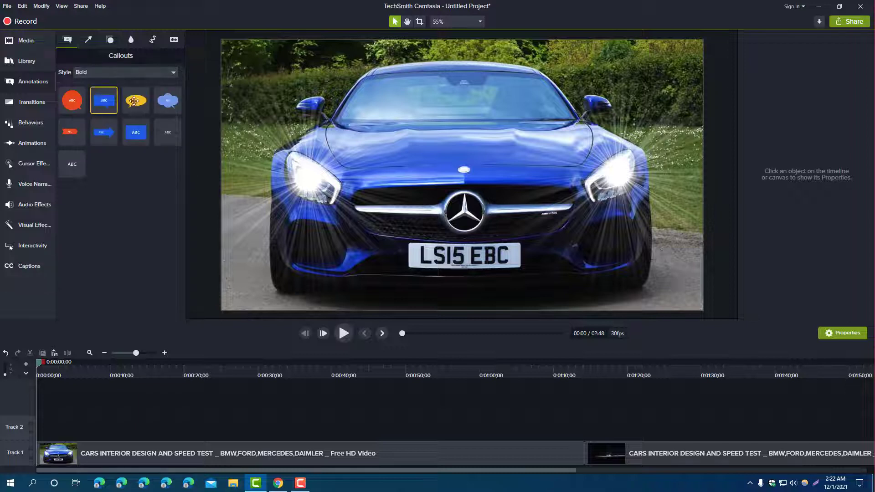
pyautogui.click(134, 71)
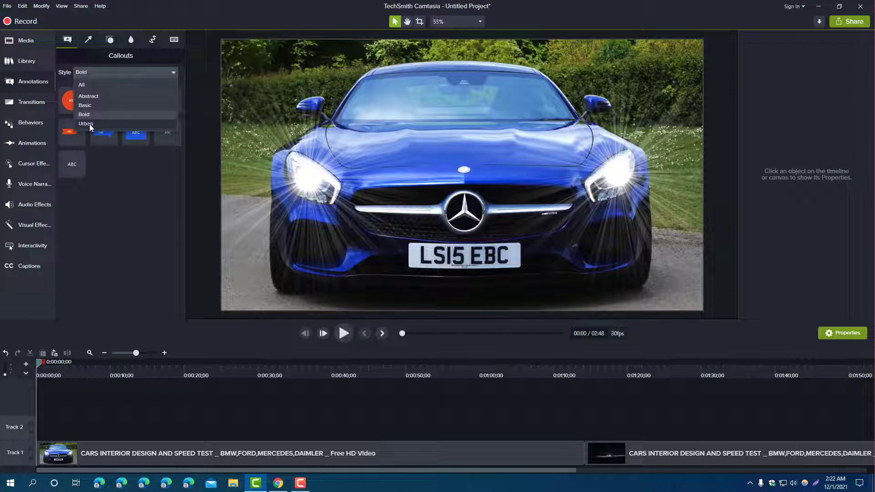
pyautogui.click(89, 124)
pyautogui.click(131, 73)
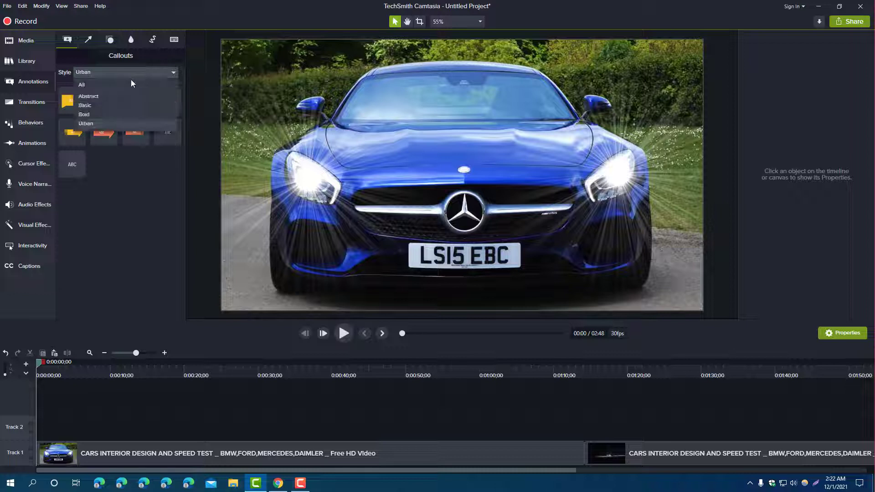
pyautogui.click(97, 84)
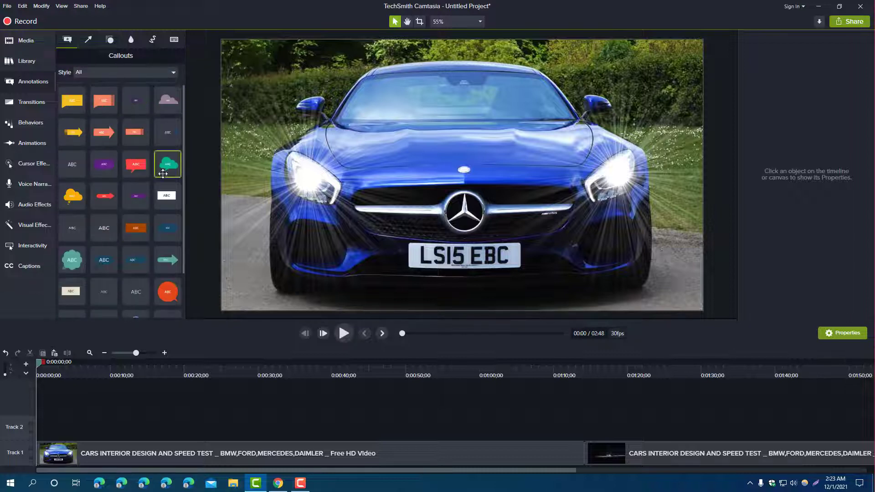
# Try placing a plain white ABC text callout on the car's grille, and delete it.
pyautogui.moveTo(168, 175); pyautogui.dragTo(397, 196)
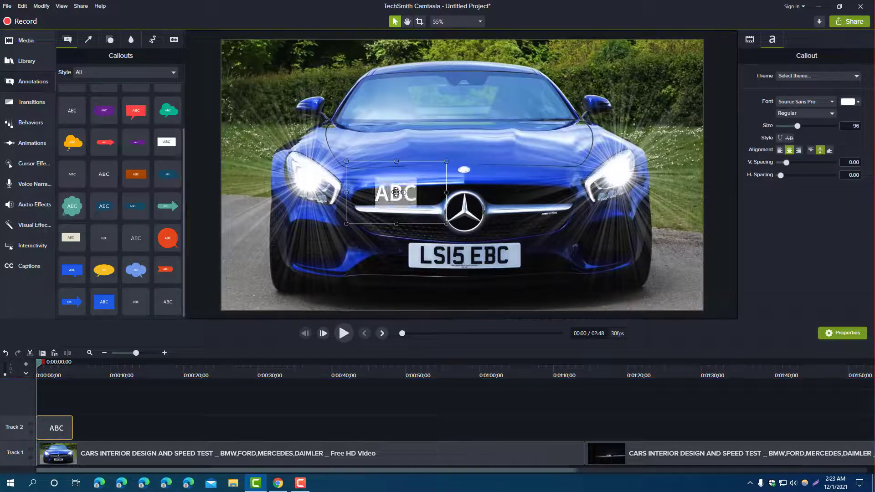
pyautogui.press('Delete')
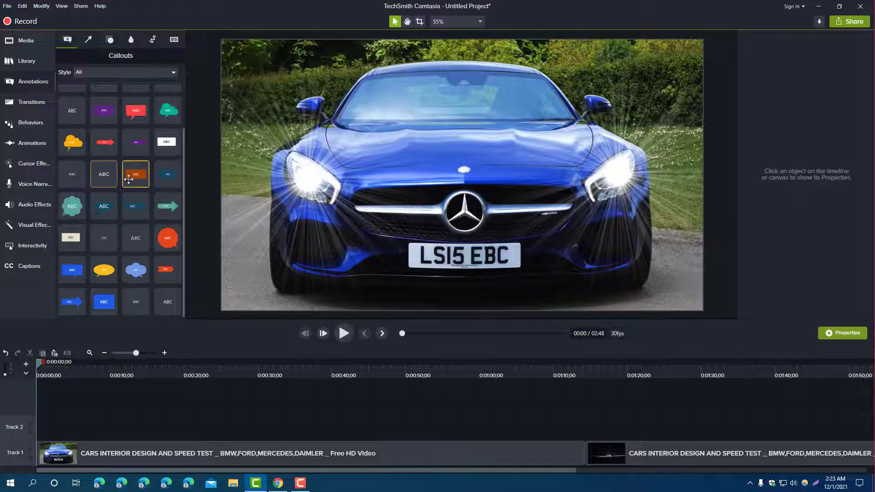
# Add the orange speech-bubble callout with the shaded side to the canvas and set its text to "Freelancer academy".
pyautogui.scroll(1, 131, 191)
pyautogui.moveTo(104, 100); pyautogui.dragTo(371, 149)
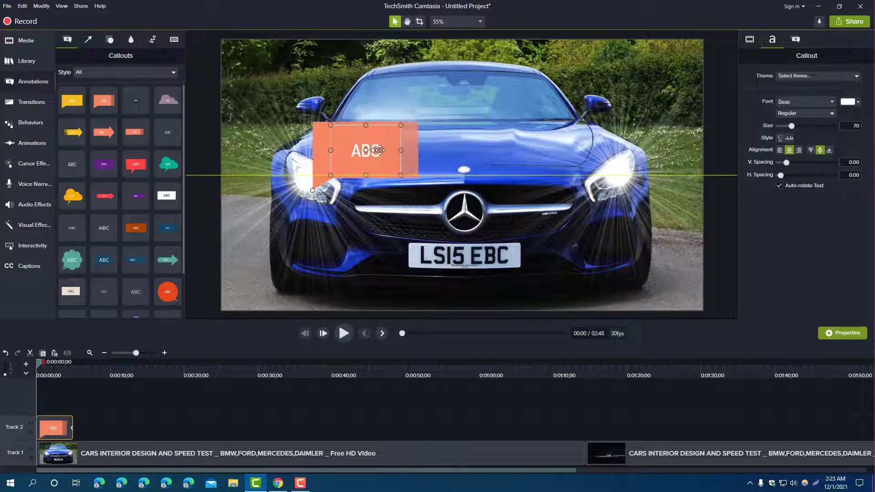
pyautogui.doubleClick(366, 149)
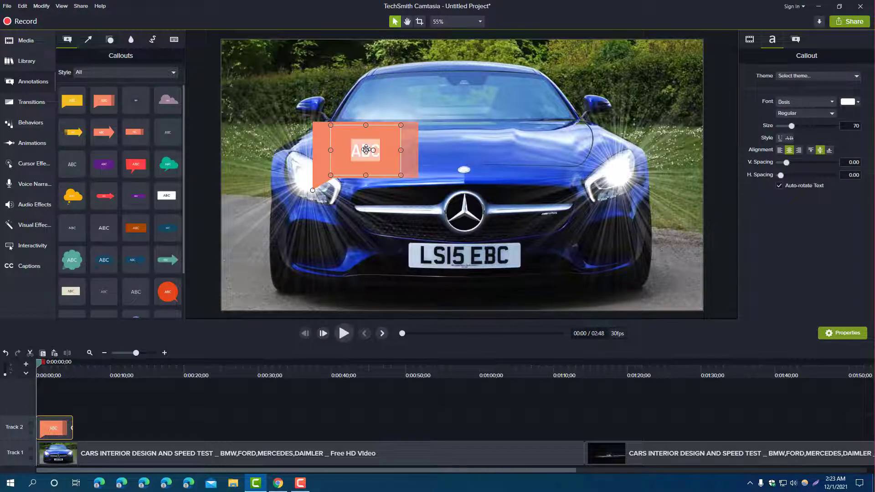
pyautogui.write('Freelancer academy')
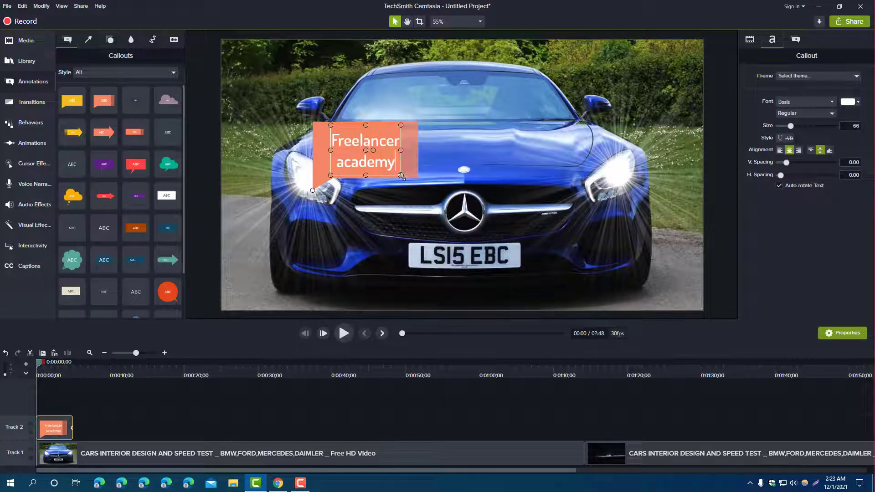
# Enlarge the "Freelancer academy" callout and move it to the lower-right corner of the video frame.
pyautogui.moveTo(401, 176); pyautogui.dragTo(492, 180)
pyautogui.moveTo(338, 128); pyautogui.dragTo(618, 259)
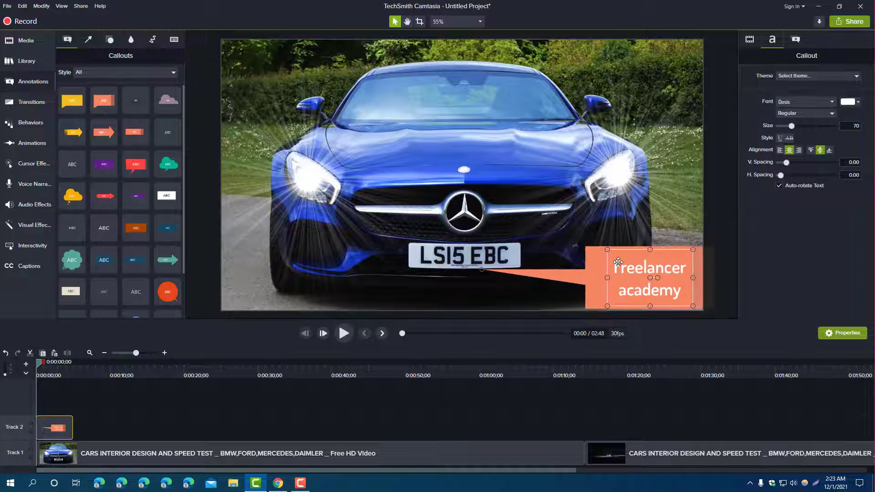
# Set the font of the orange callout's "Freelancer academy" text to Adobe Gothic Std B with the Regular style.
pyautogui.doubleClick(642, 274)
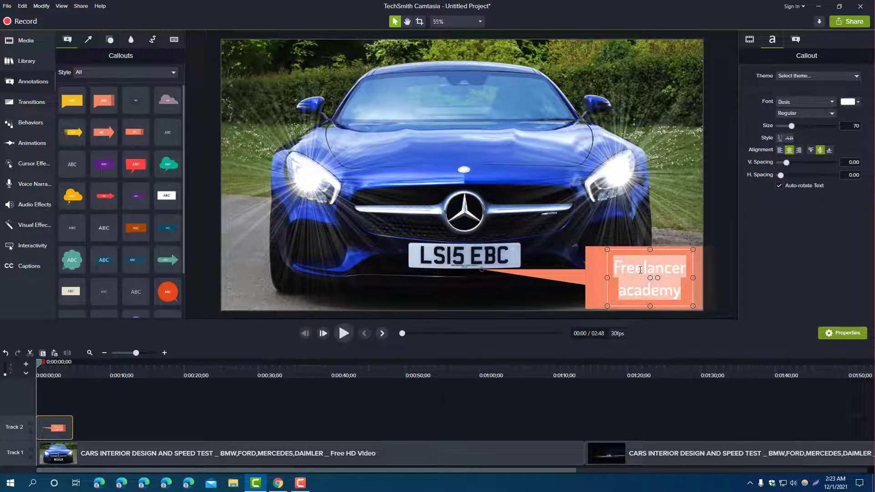
pyautogui.click(808, 76)
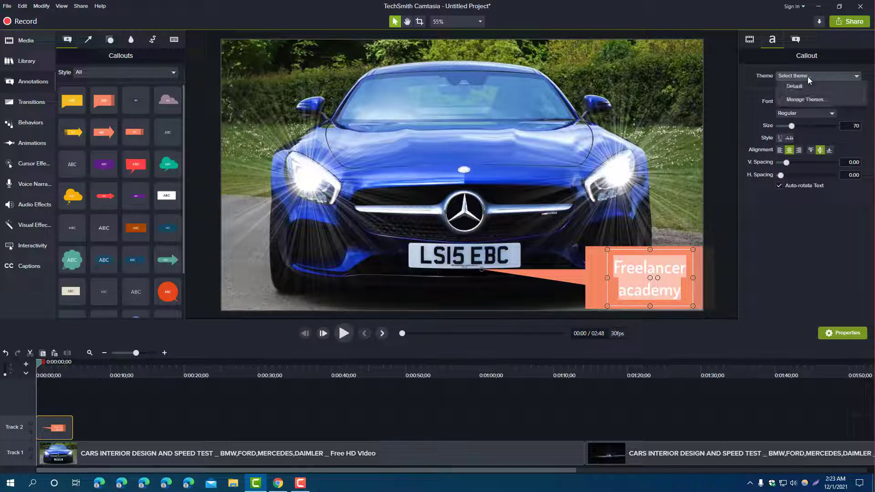
pyautogui.click(808, 77)
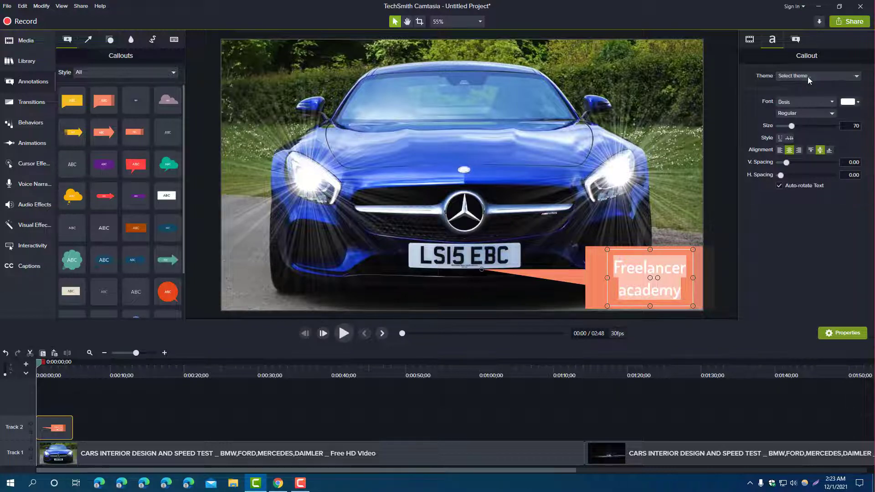
pyautogui.click(832, 102)
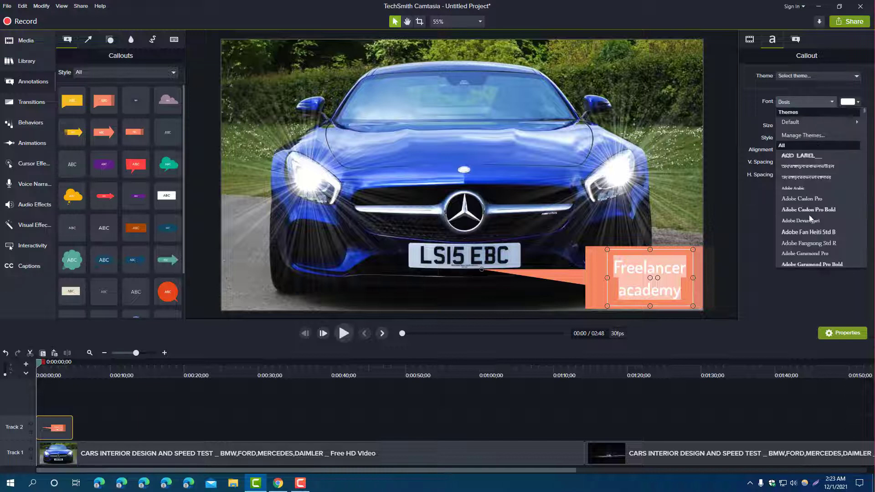
pyautogui.scroll(-1, 820, 217)
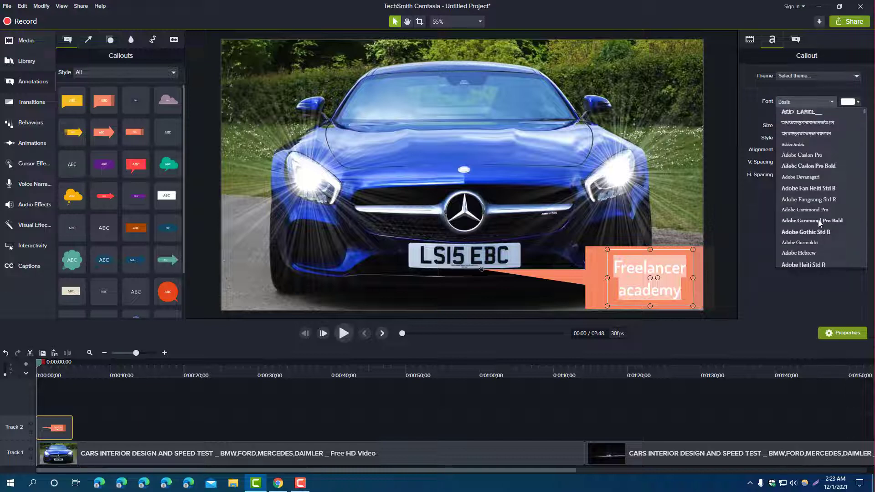
pyautogui.press('Escape')
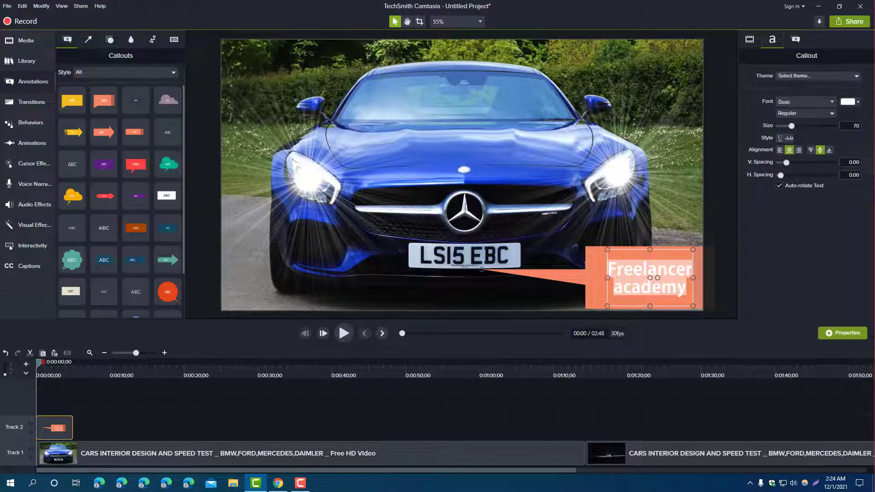
pyautogui.click(671, 290)
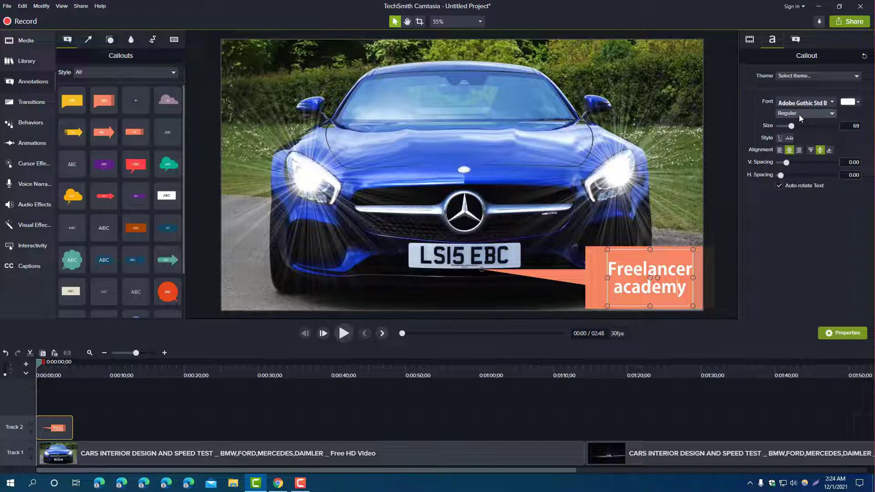
pyautogui.moveTo(686, 291); pyautogui.dragTo(607, 261)
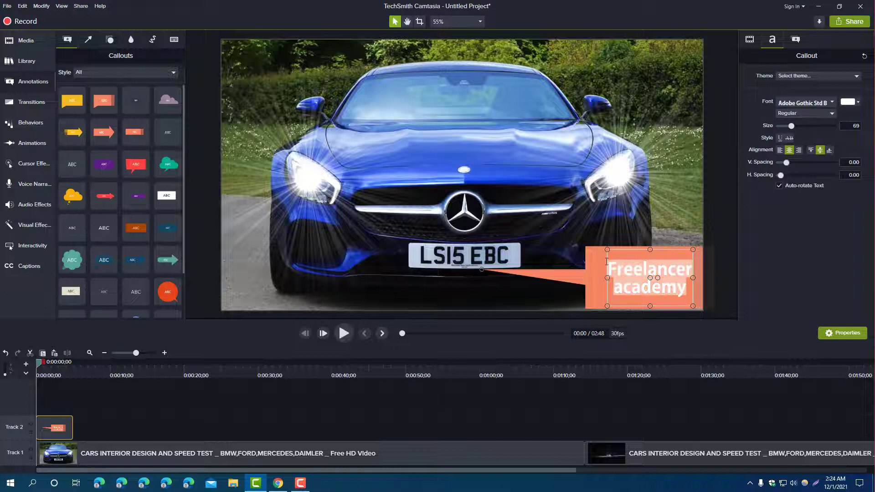
pyautogui.click(822, 112)
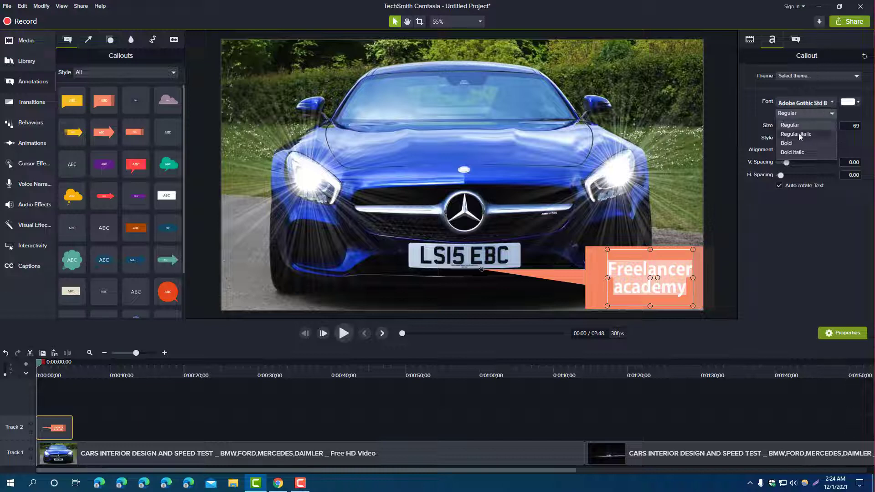
pyautogui.click(789, 125)
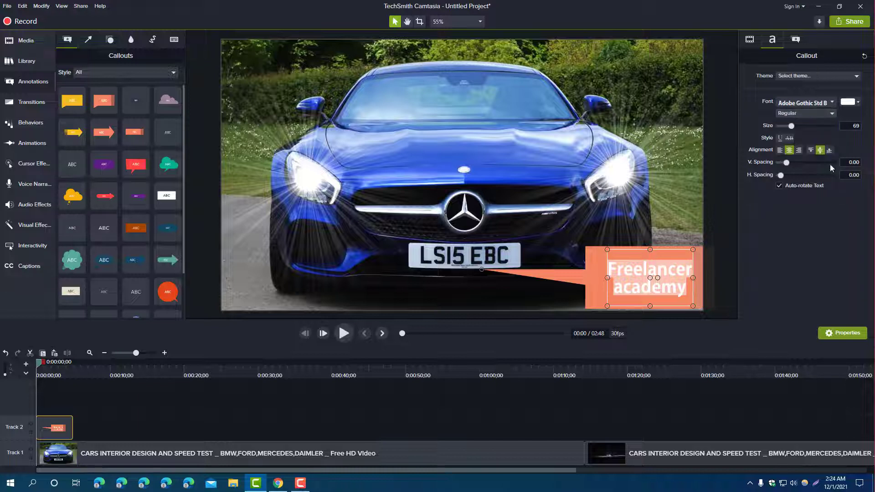
# Set the callout's text size to 63 and enlarge the callout to fill the lower-right part of the video frame.
pyautogui.moveTo(792, 125)
pyautogui.mouseDown()
pyautogui.moveTo(810, 127)
pyautogui.moveTo(790, 129)
pyautogui.mouseUp()
pyautogui.click(664, 275)
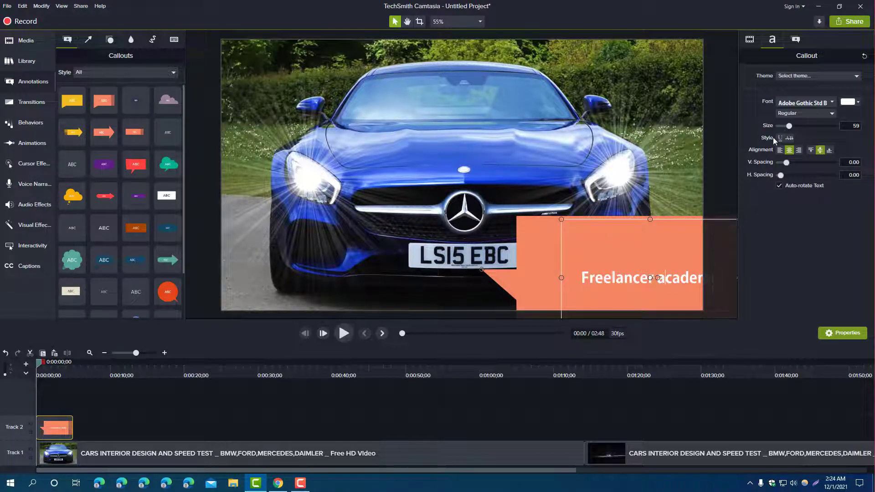
pyautogui.click(798, 127)
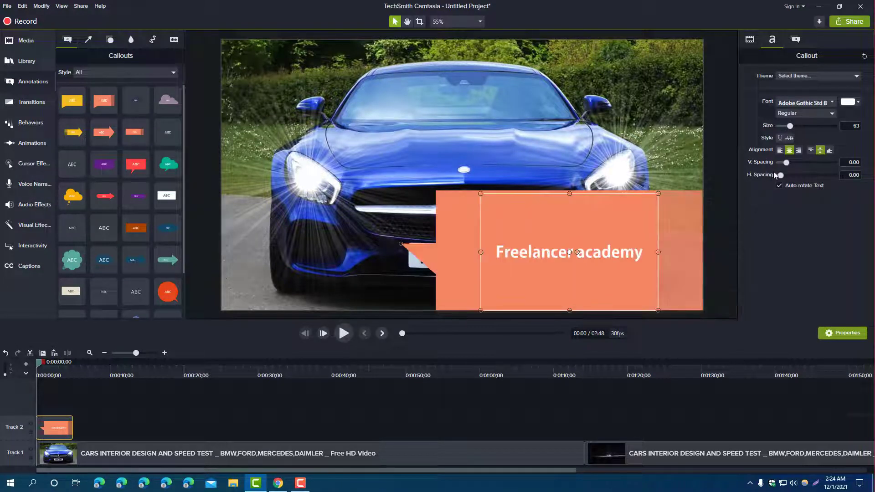
# Try underlining the callout's "Freelancer academy" text, and align the text to the right.
pyautogui.click(780, 138)
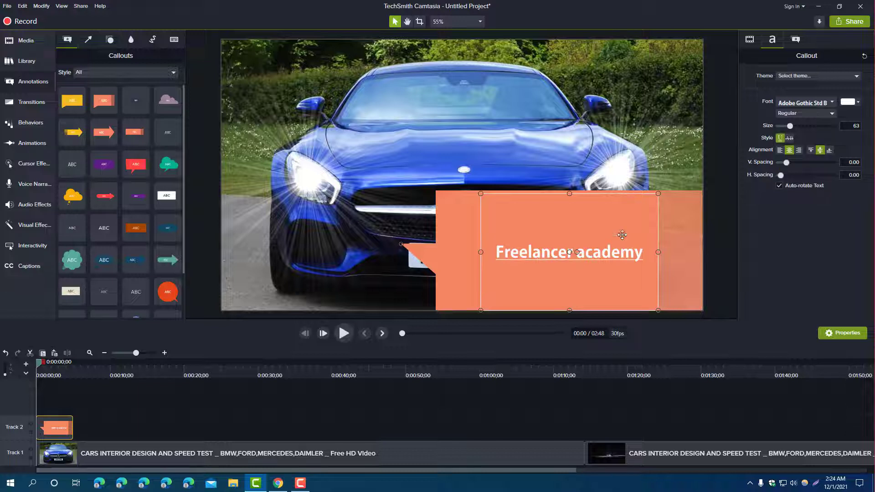
pyautogui.click(780, 138)
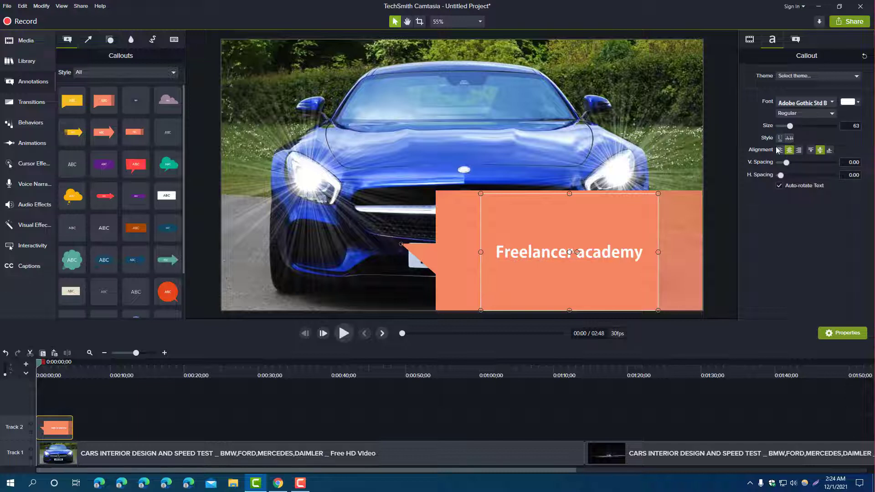
pyautogui.click(799, 150)
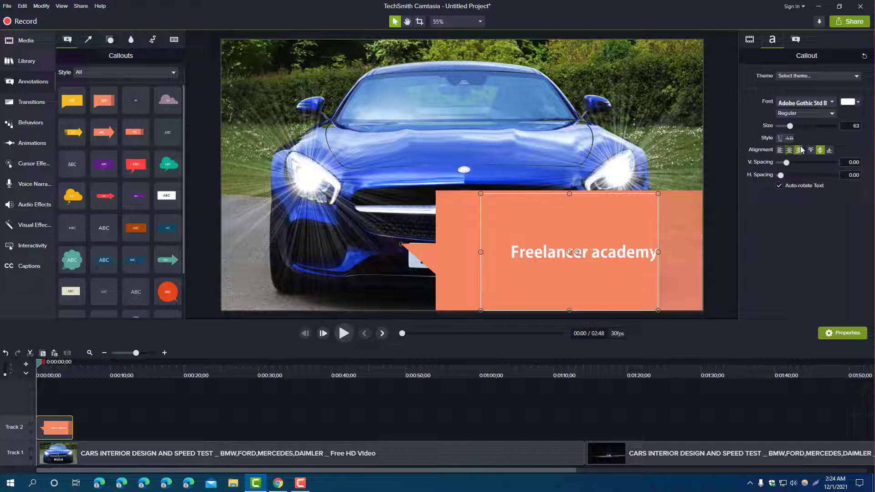
pyautogui.click(790, 150)
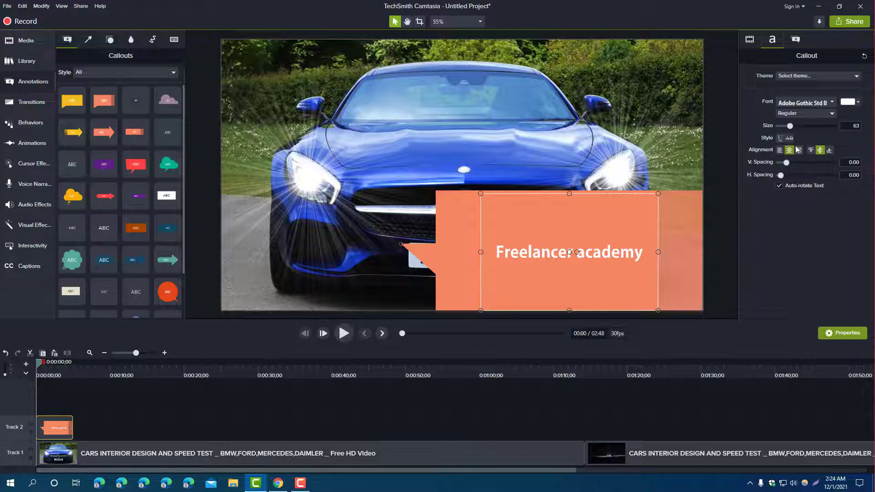
pyautogui.click(799, 150)
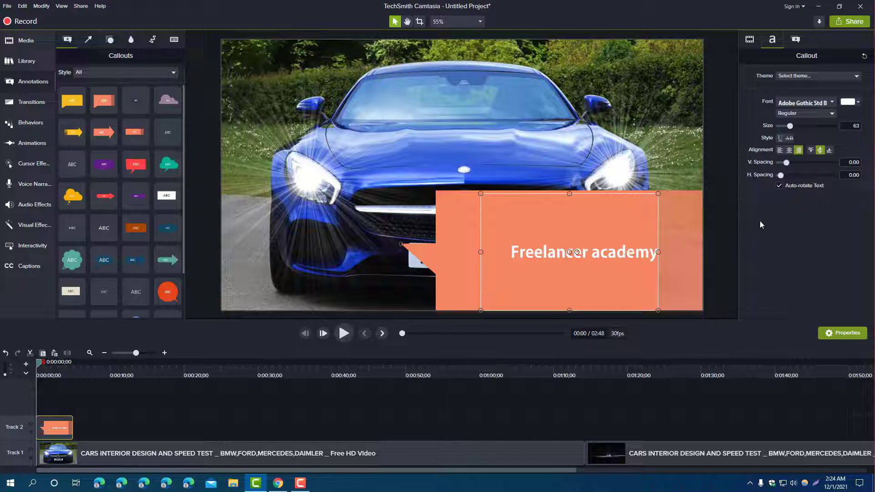
# Look through the available callouts and delete the orange "Freelancer academy" callout.
pyautogui.scroll(-2, 120, 211)
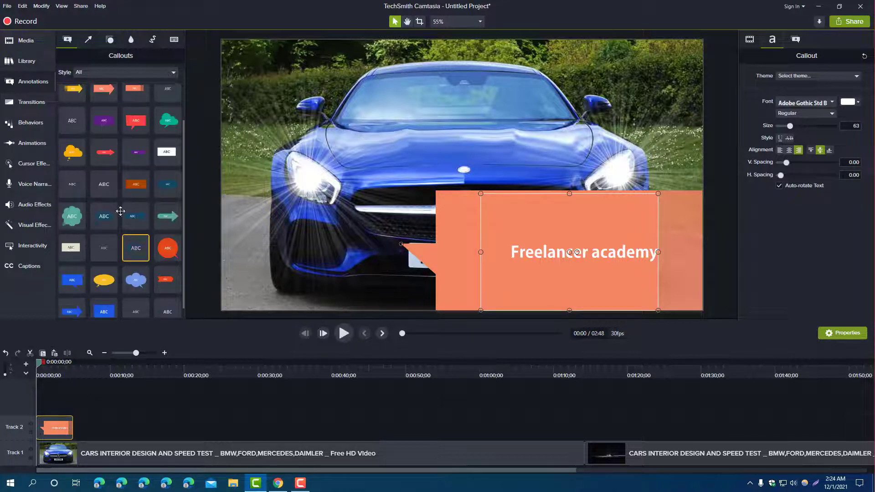
pyautogui.scroll(3, 118, 223)
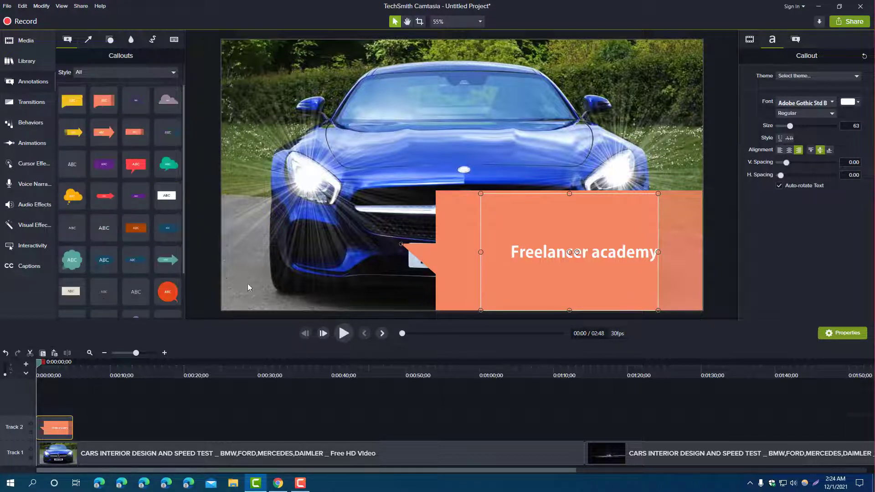
pyautogui.press('Delete')
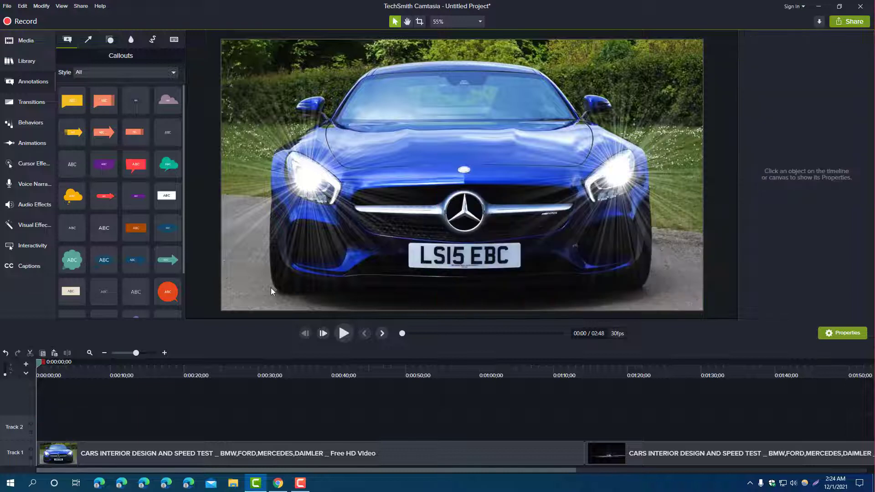
# Add a plain white text callout reading "Freelancer academy" and move it to the lower-right part of the video frame.
pyautogui.scroll(-3, 150, 225)
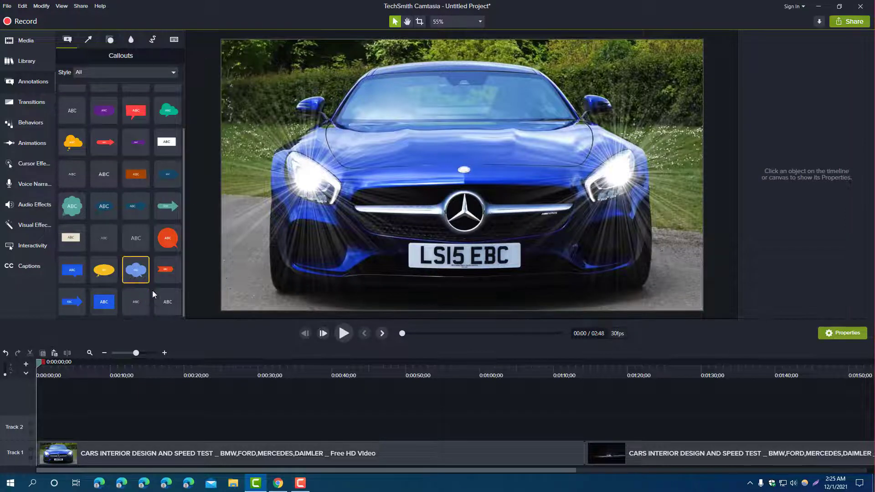
pyautogui.moveTo(160, 301); pyautogui.dragTo(370, 182)
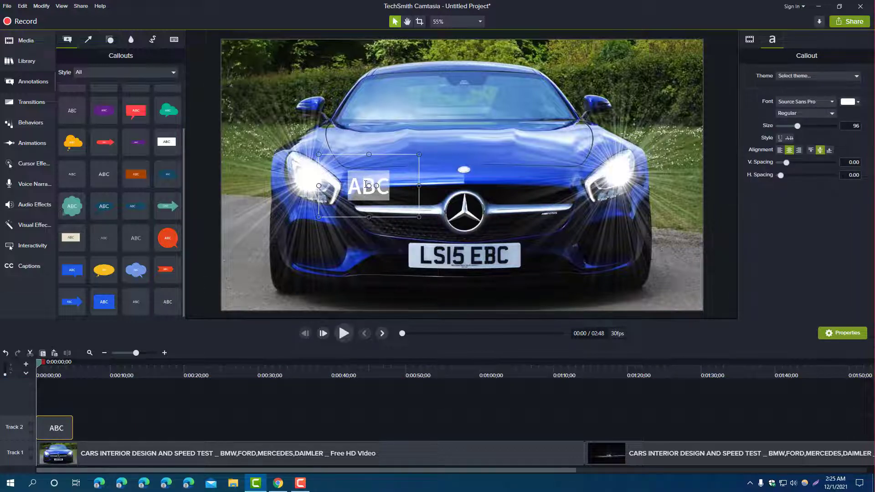
pyautogui.press('BackSpace')
pyautogui.write('Freelancer academy')
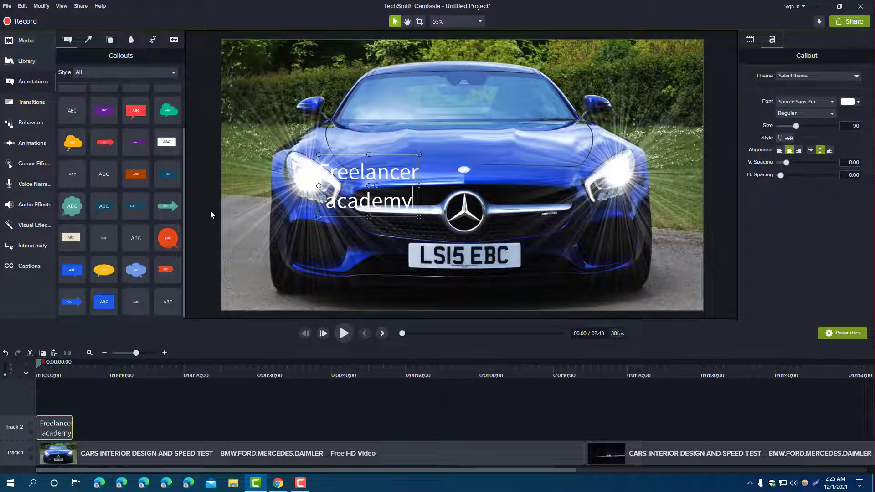
pyautogui.moveTo(359, 213); pyautogui.dragTo(616, 288)
# Set the text size of the plain white "Freelancer academy" callout to 102.
pyautogui.scroll(2, 136, 205)
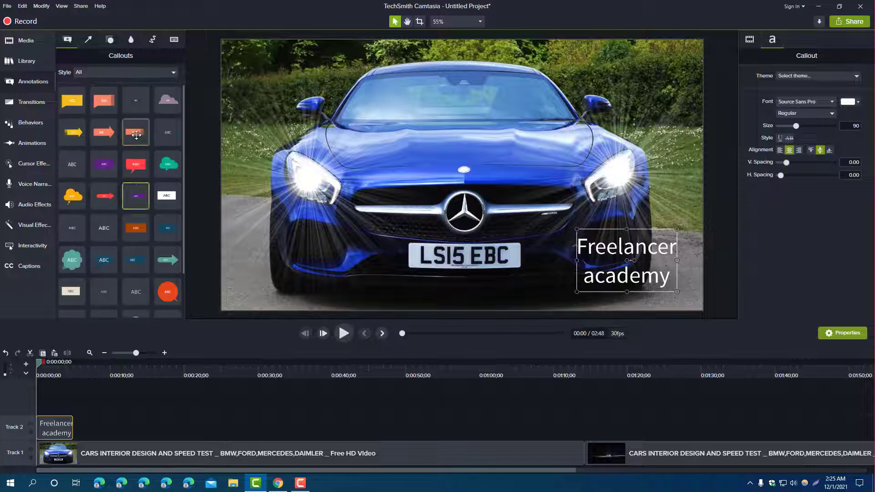
pyautogui.scroll(-3, 522, 259)
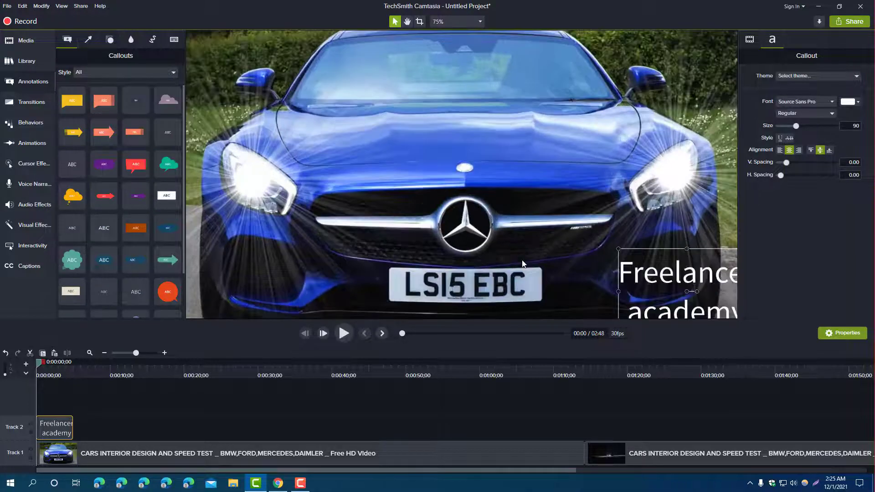
pyautogui.scroll(2, 523, 259)
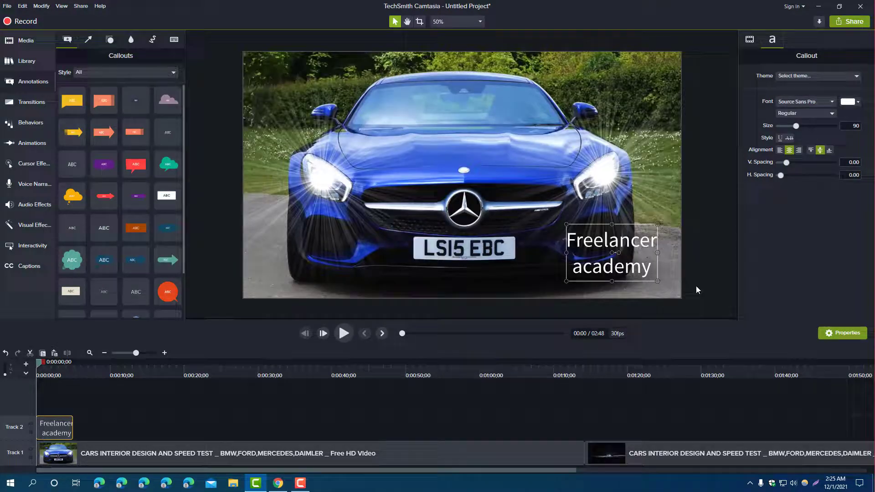
pyautogui.doubleClick(659, 268)
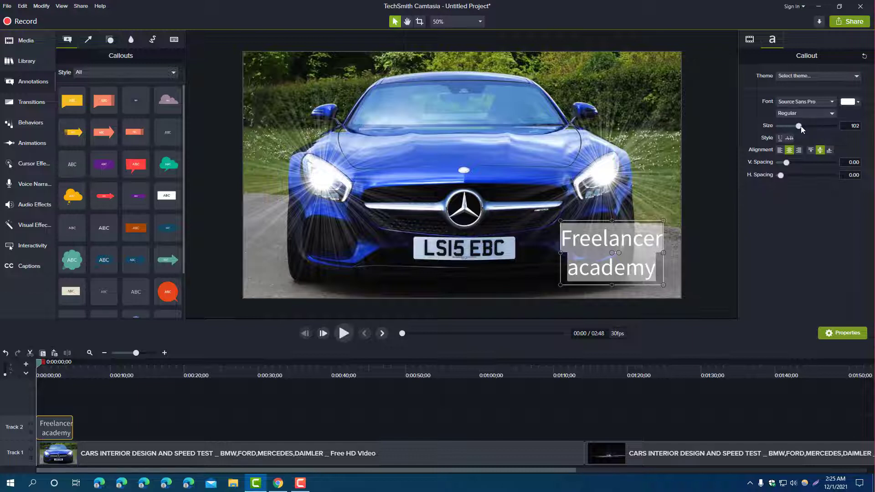
pyautogui.click(707, 289)
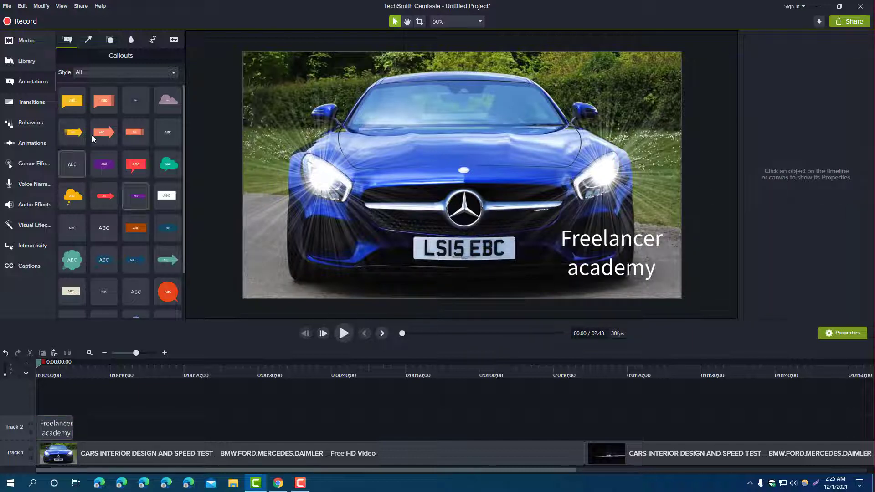
# Delete the plain white "Freelancer academy" text callout.
pyautogui.scroll(-2, 121, 196)
pyautogui.click(647, 263)
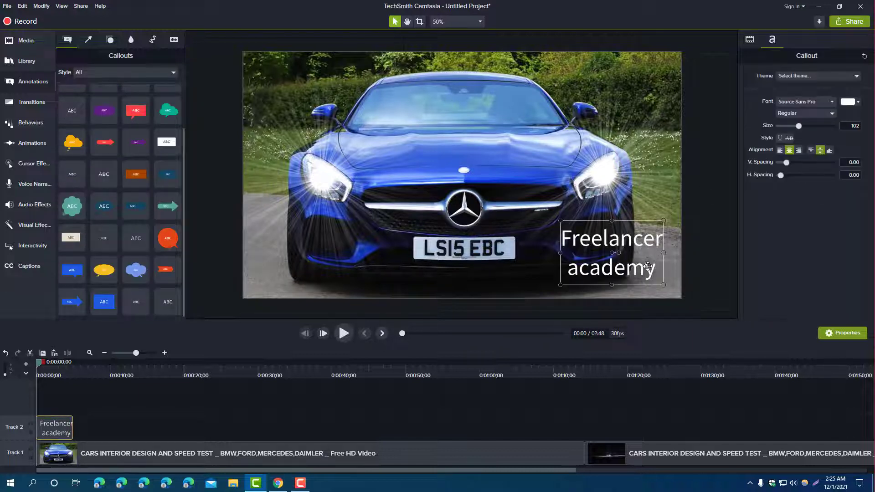
pyautogui.press('Delete')
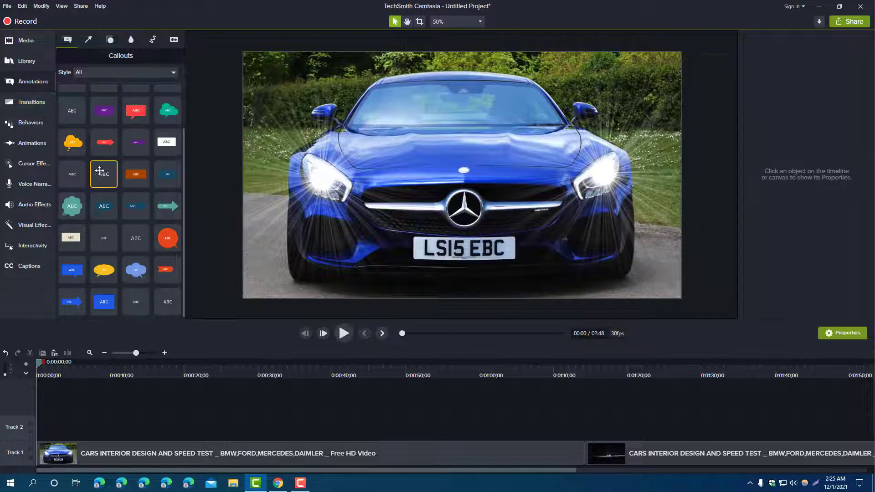
# Add a yellow arrow annotation on the car's hood and stretch its head to the upper-left area of the video frame.
pyautogui.click(79, 42)
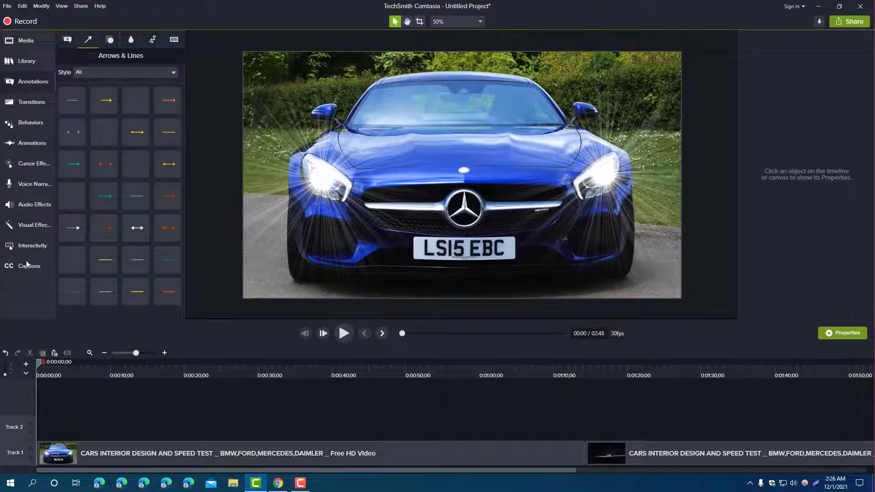
pyautogui.moveTo(106, 100); pyautogui.dragTo(412, 189)
pyautogui.click(417, 187)
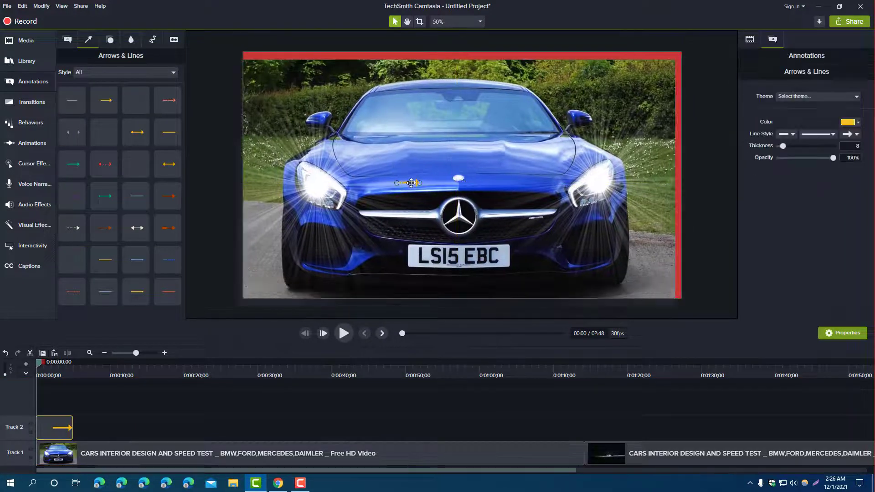
pyautogui.moveTo(492, 197); pyautogui.dragTo(290, 92)
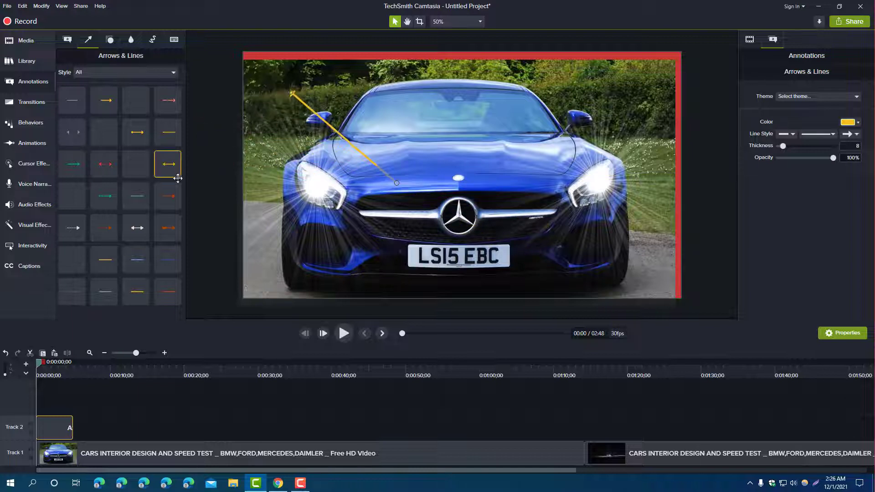
# Add a white double-headed arrow over the upper-right hedge and shift the car video to X -26, Y 0.
pyautogui.moveTo(137, 228); pyautogui.dragTo(617, 92)
pyautogui.moveTo(603, 143); pyautogui.dragTo(612, 130)
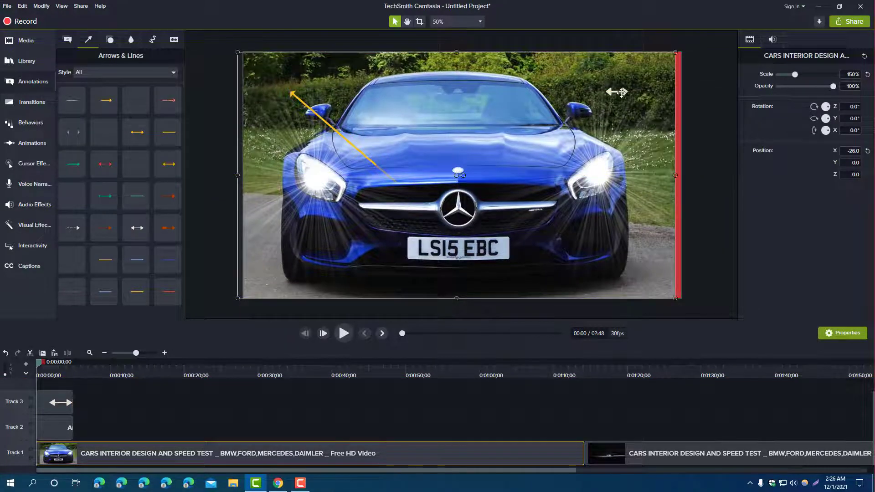
# At 0:00:21;08 on the timeline, add a mauve octagon in the sky and a white outlined rectangle beside the road.
pyautogui.click(110, 40)
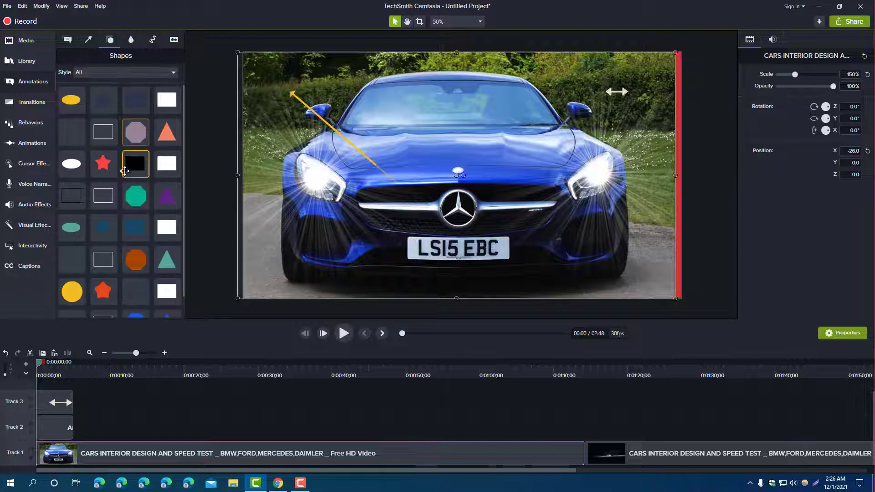
pyautogui.scroll(-1, 136, 173)
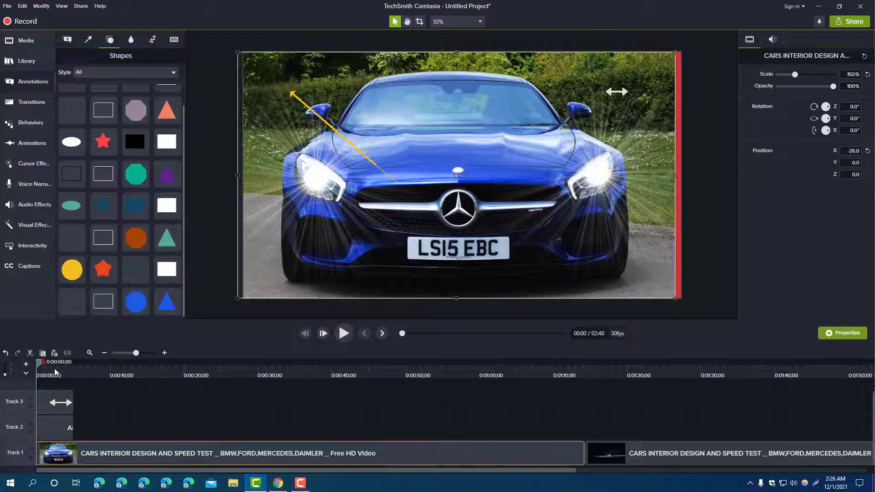
pyautogui.click(196, 382)
pyautogui.moveTo(199, 384); pyautogui.dragTo(197, 384)
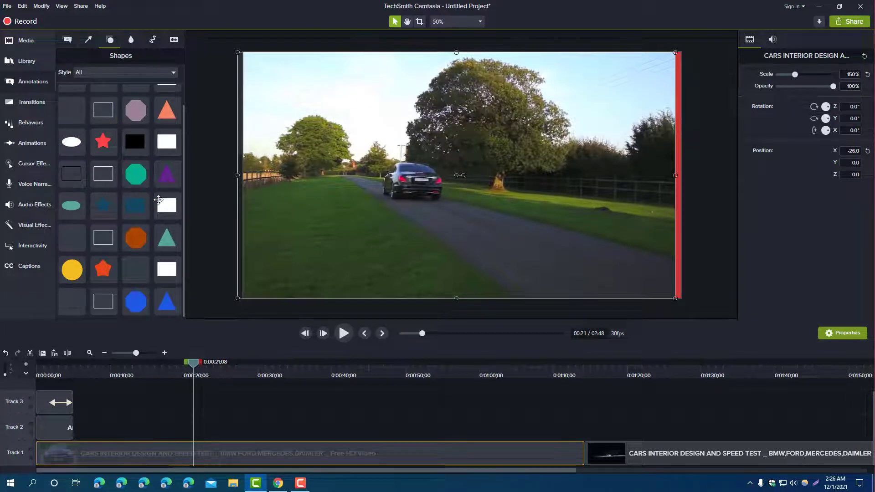
pyautogui.moveTo(135, 111)
pyautogui.mouseDown()
pyautogui.moveTo(572, 195)
pyautogui.moveTo(423, 175)
pyautogui.moveTo(353, 101)
pyautogui.mouseUp()
pyautogui.moveTo(109, 246); pyautogui.dragTo(542, 212)
# Add a solid white rectangle over the grass to the left of the car and shrink it.
pyautogui.scroll(1, 118, 191)
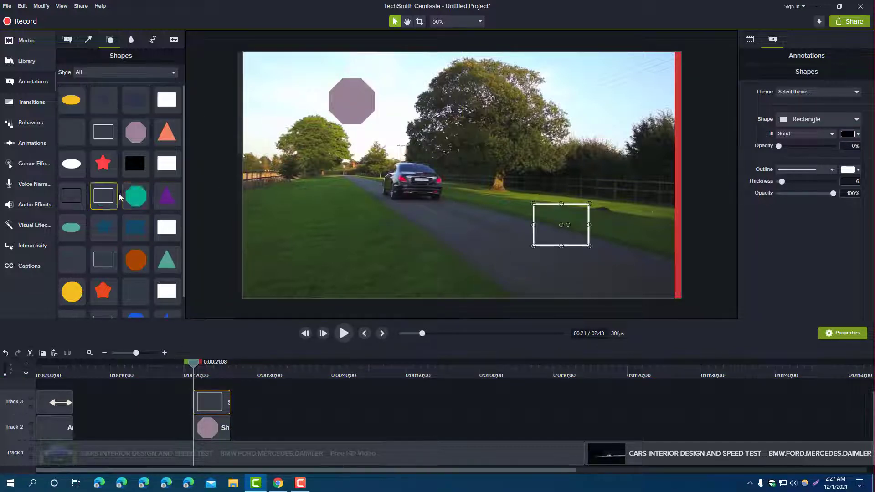
pyautogui.moveTo(245, 172); pyautogui.dragTo(433, 287)
pyautogui.moveTo(380, 260); pyautogui.dragTo(357, 259)
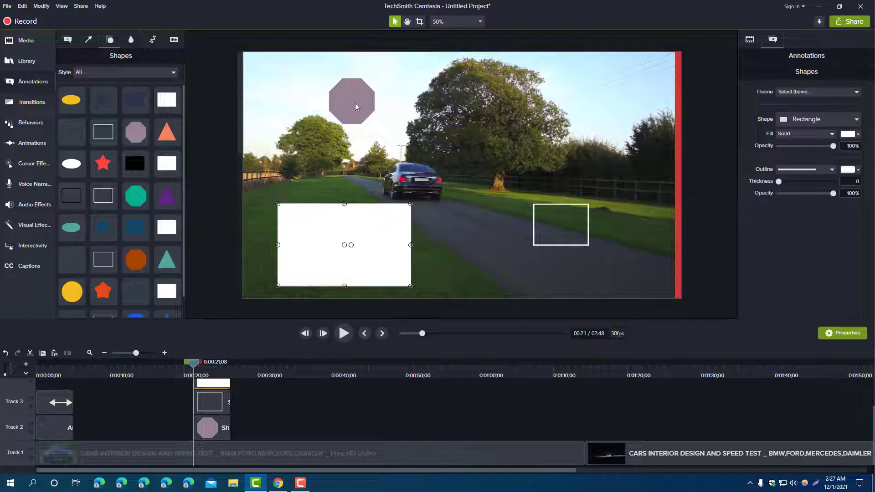
pyautogui.click(352, 96)
pyautogui.click(564, 205)
pyautogui.click(396, 253)
pyautogui.moveTo(410, 286); pyautogui.dragTo(356, 231)
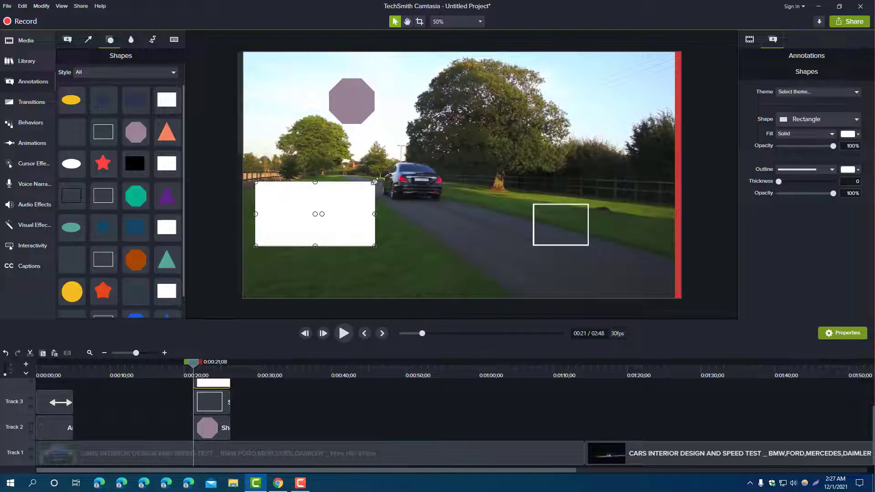
pyautogui.moveTo(373, 181); pyautogui.dragTo(342, 218)
# Add an orange triangle on the road and move the white outlined rectangle up over the fence.
pyautogui.moveTo(166, 131); pyautogui.dragTo(477, 262)
pyautogui.moveTo(550, 212); pyautogui.dragTo(575, 162)
pyautogui.moveTo(477, 262); pyautogui.dragTo(490, 241)
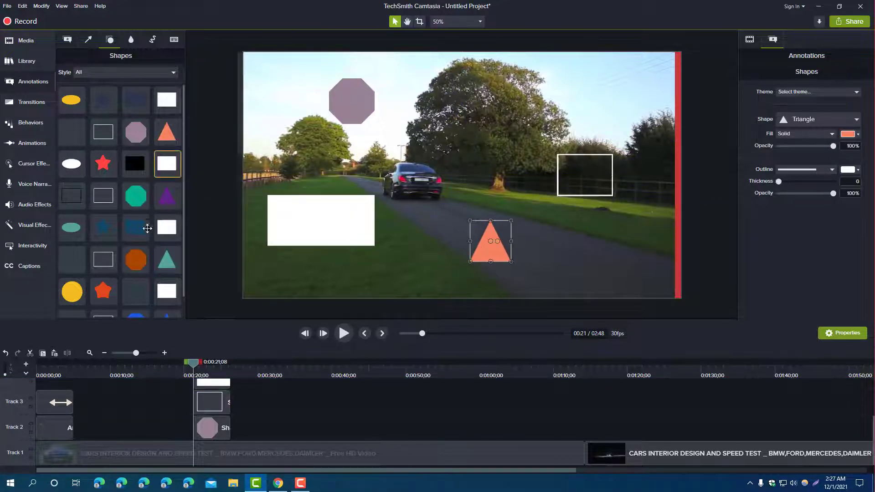
pyautogui.scroll(-1, 142, 217)
pyautogui.scroll(1, 115, 197)
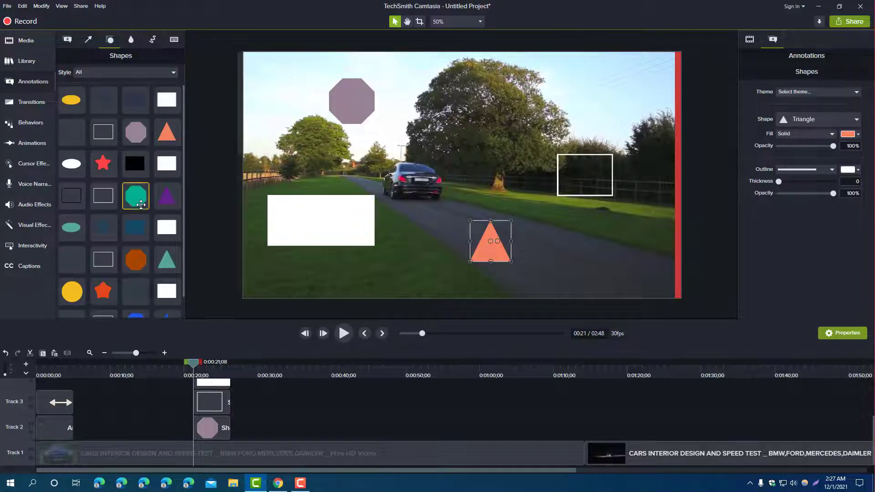
# At 0:01:44;00 on the timeline, place a blur over the Ford emblem and widen it across the logo.
pyautogui.click(132, 41)
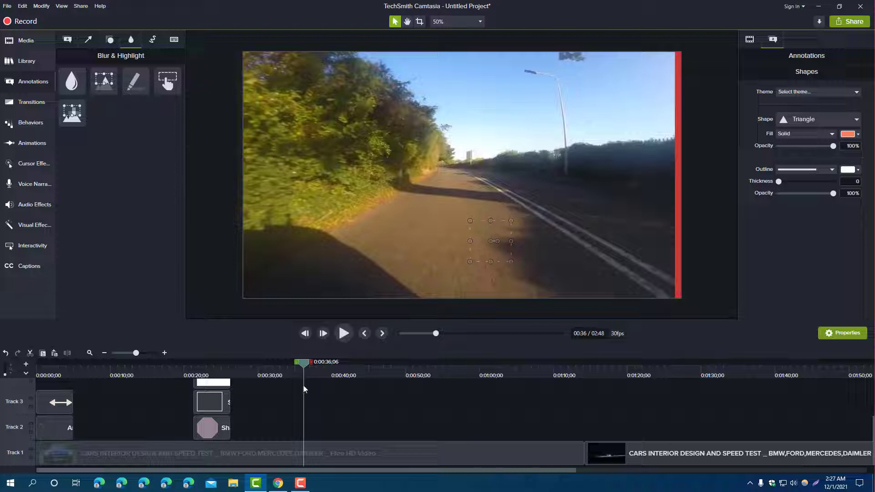
pyautogui.moveTo(304, 363); pyautogui.dragTo(330, 364)
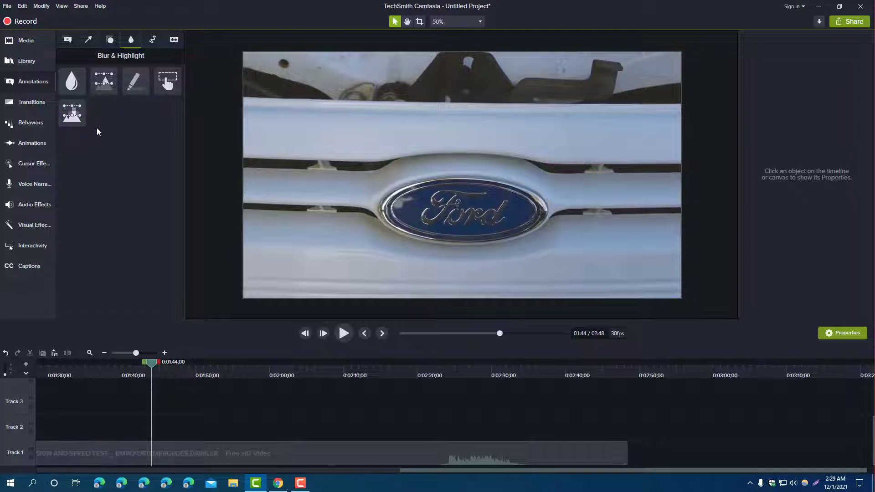
pyautogui.moveTo(72, 83); pyautogui.dragTo(462, 216)
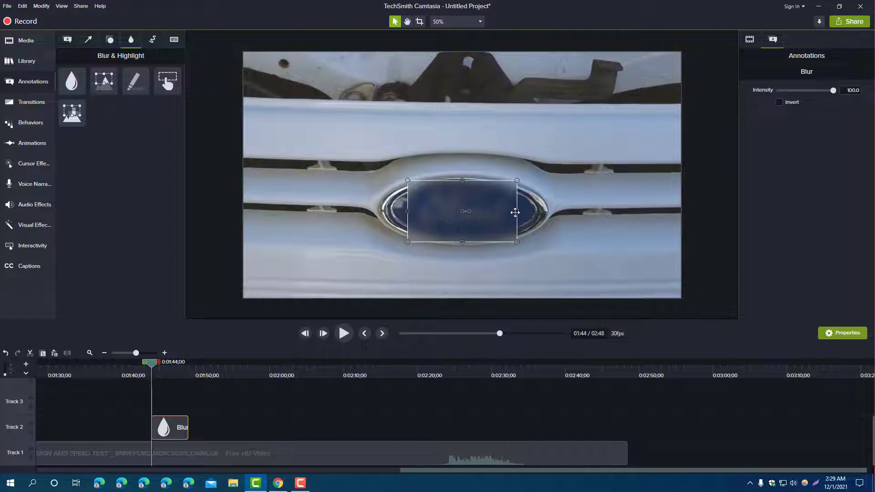
pyautogui.moveTo(517, 211); pyautogui.dragTo(536, 214)
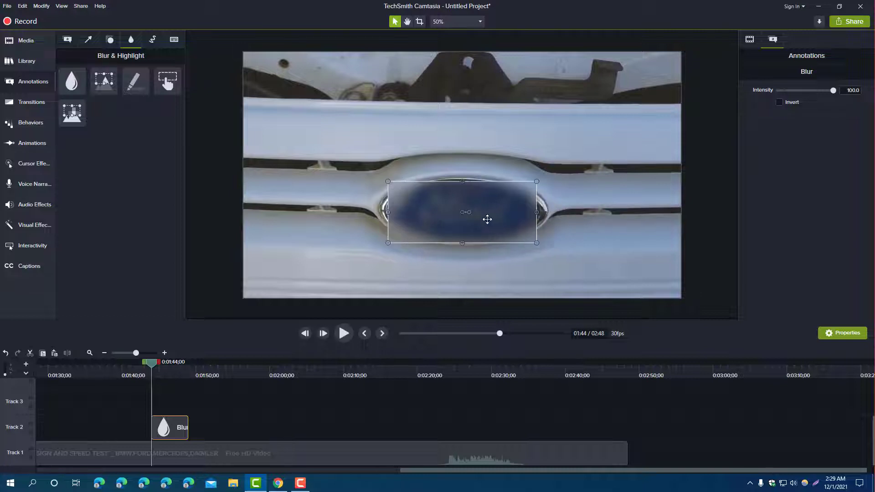
# Resize and reposition the blur so that it covers the Ford lettering inside the oval emblem.
pyautogui.moveTo(462, 181); pyautogui.dragTo(462, 191)
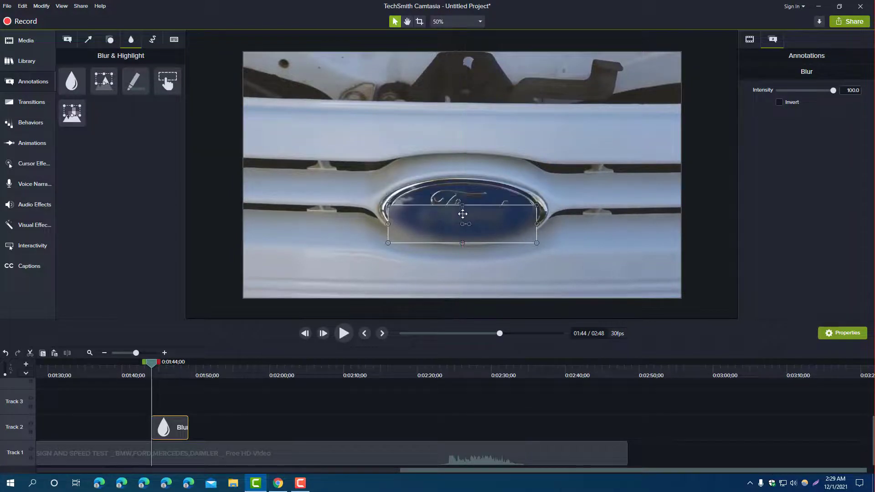
pyautogui.moveTo(462, 243); pyautogui.dragTo(462, 229)
pyautogui.moveTo(462, 199); pyautogui.dragTo(462, 199)
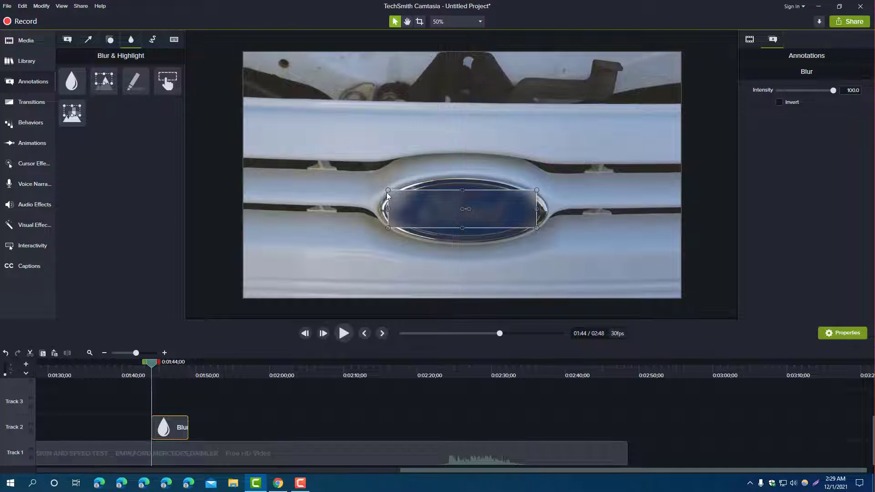
pyautogui.moveTo(388, 190); pyautogui.dragTo(407, 200)
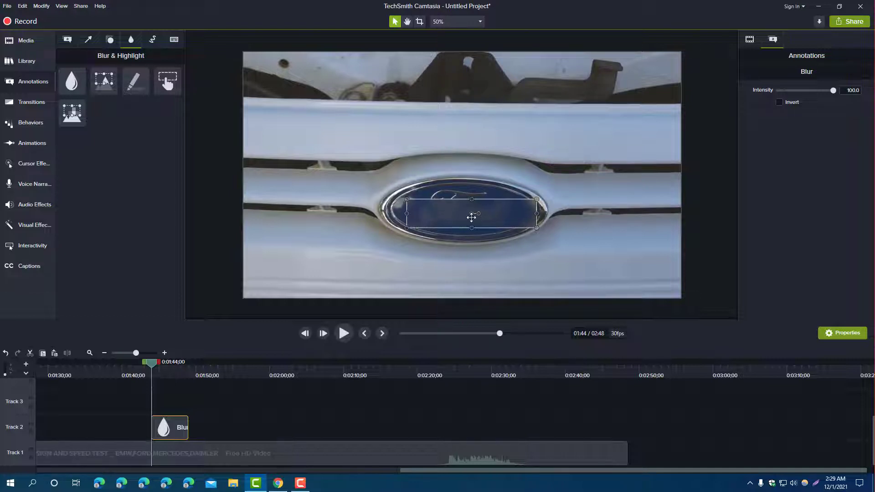
pyautogui.moveTo(468, 215); pyautogui.dragTo(465, 215)
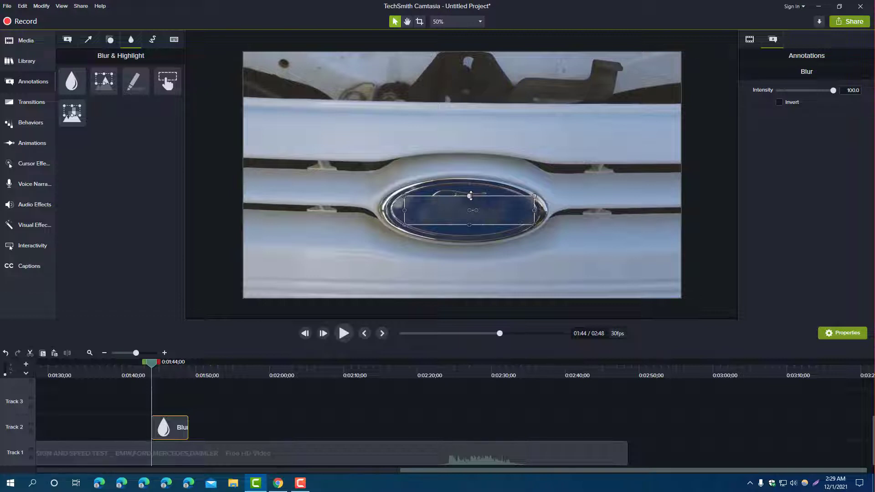
pyautogui.moveTo(471, 196)
pyautogui.mouseDown()
pyautogui.moveTo(470, 218)
pyautogui.moveTo(469, 188)
pyautogui.mouseUp()
pyautogui.moveTo(526, 220); pyautogui.dragTo(546, 256)
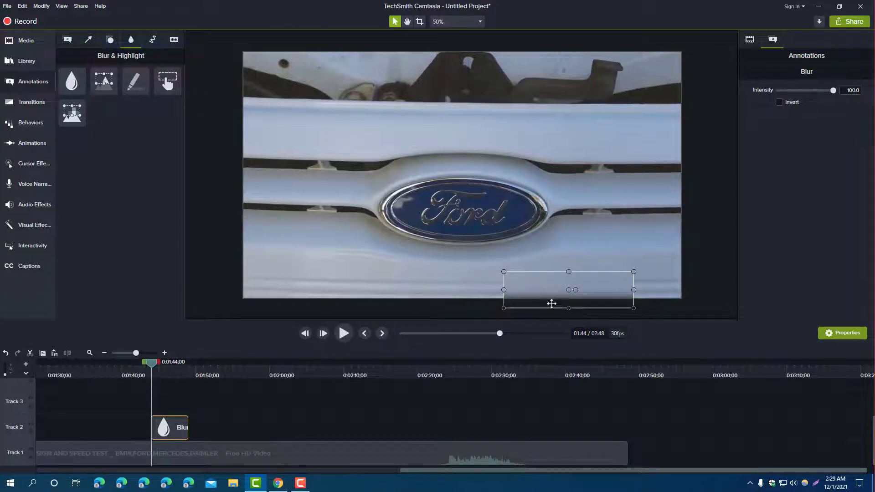
pyautogui.moveTo(550, 302); pyautogui.dragTo(473, 206)
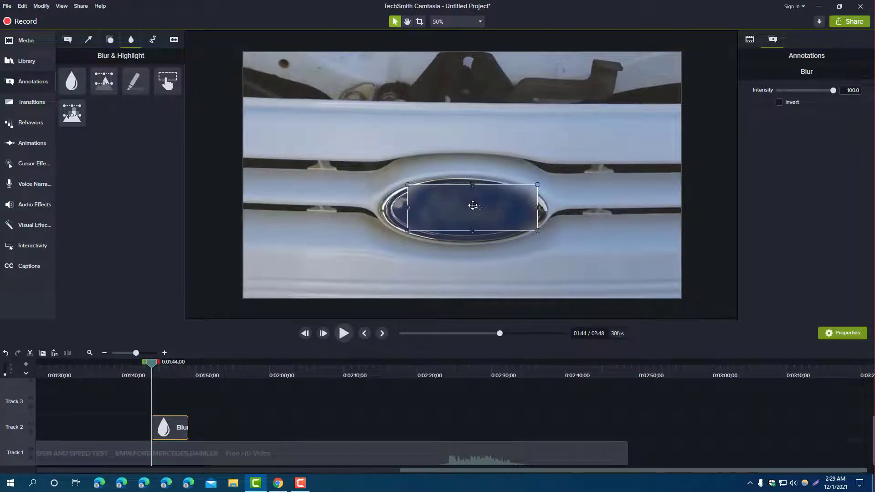
# Try a spotlight and a yellow highlight above the Ford emblem, deleting each one after placing it.
pyautogui.click(381, 166)
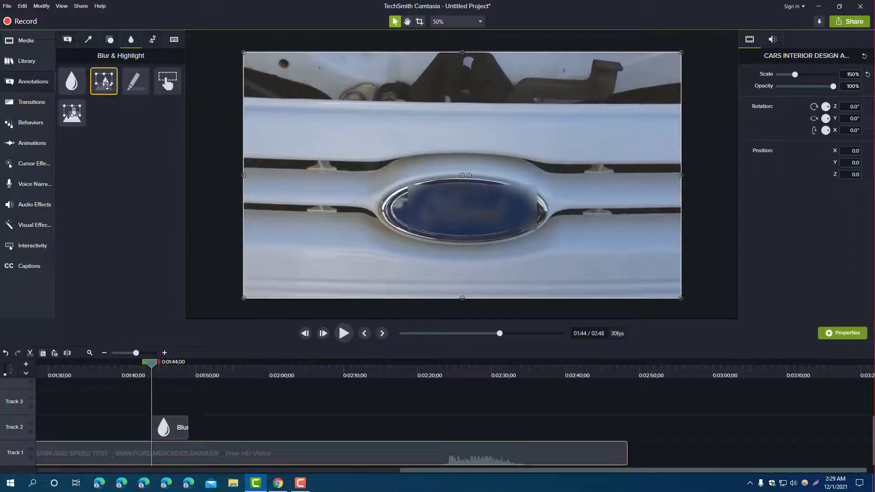
pyautogui.moveTo(106, 83); pyautogui.dragTo(358, 132)
pyautogui.press('Delete')
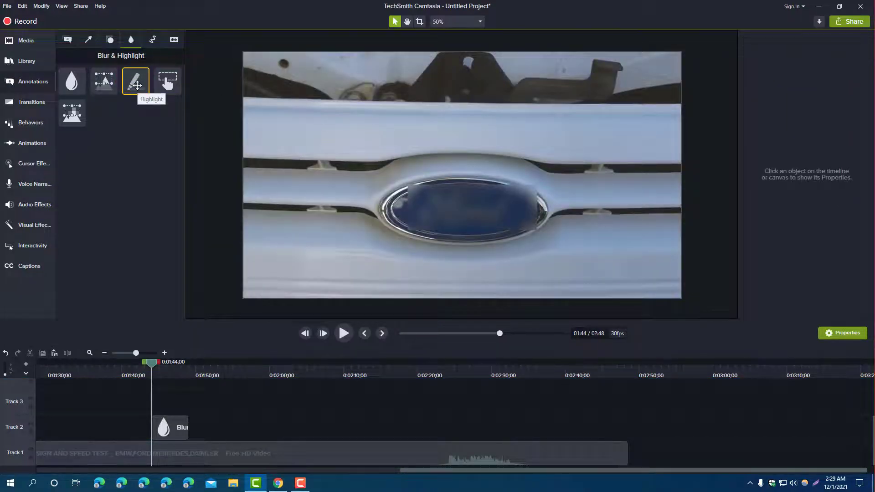
pyautogui.moveTo(142, 87)
pyautogui.mouseDown()
pyautogui.moveTo(418, 147)
pyautogui.moveTo(368, 120)
pyautogui.mouseUp()
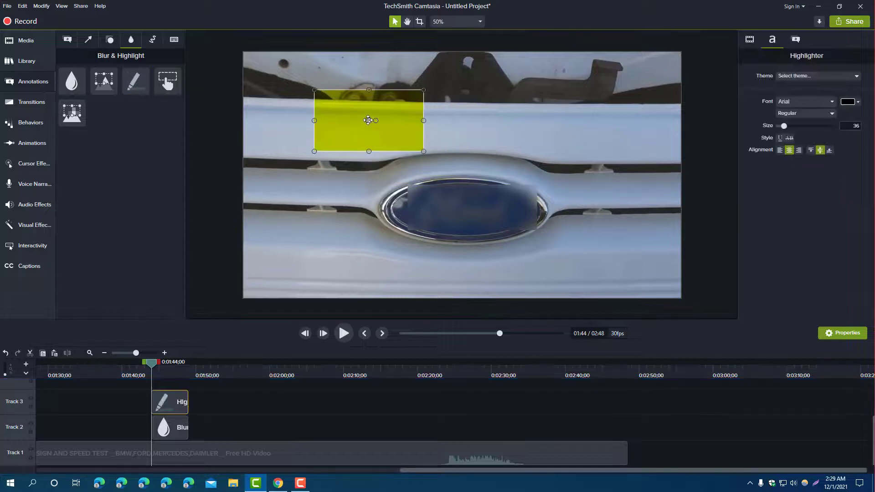
pyautogui.press('Delete')
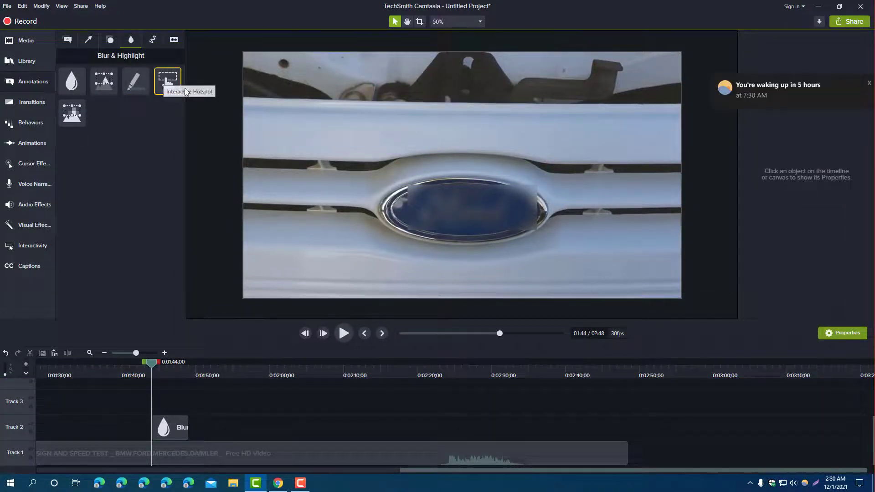
# Try a red sketch motion shape above the Ford emblem and delete it.
pyautogui.click(157, 44)
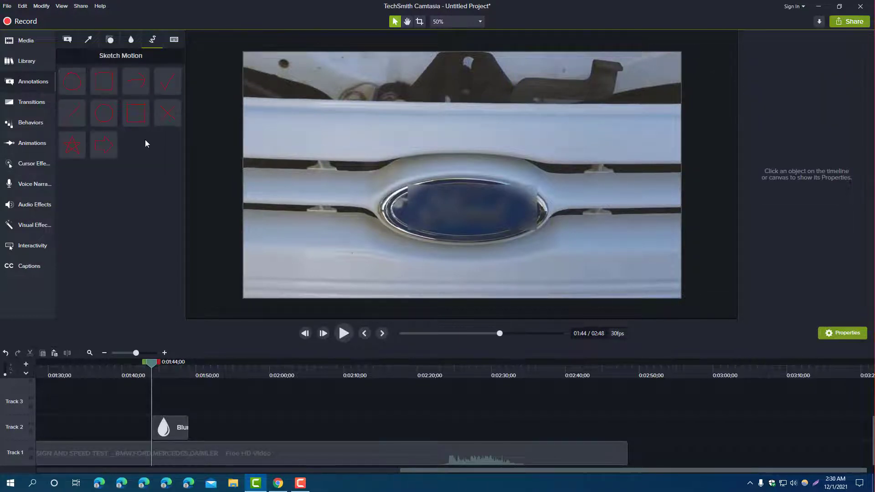
pyautogui.moveTo(106, 82); pyautogui.dragTo(383, 111)
pyautogui.press('Delete')
# Place the playhead at 0:01:52;02 and review the keystroke, blur, shape, arrow and callout annotation categories.
pyautogui.click(174, 40)
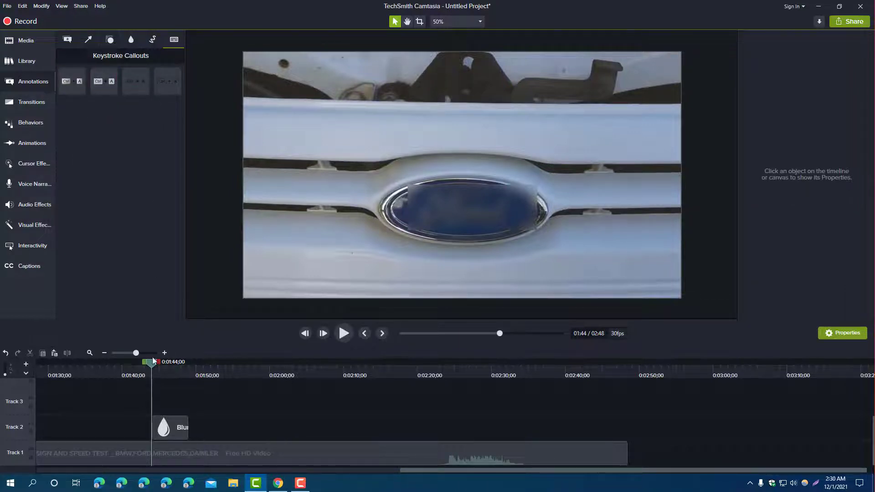
pyautogui.moveTo(152, 362); pyautogui.dragTo(210, 362)
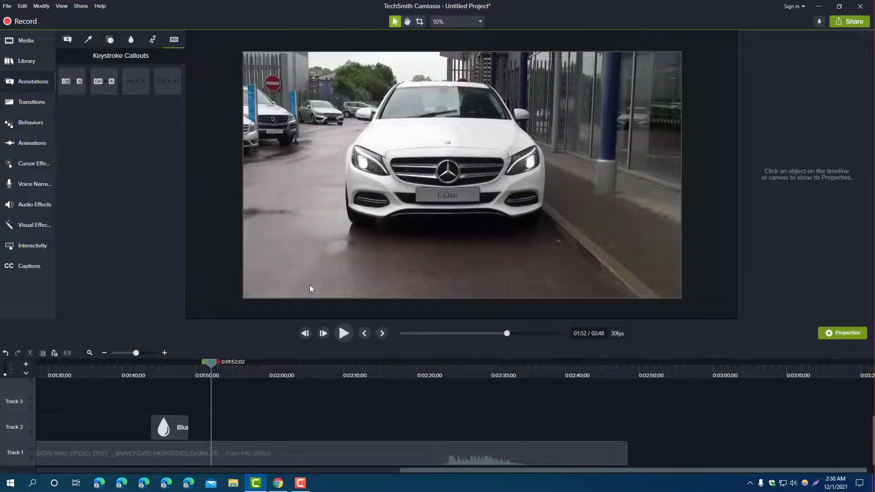
pyautogui.click(131, 39)
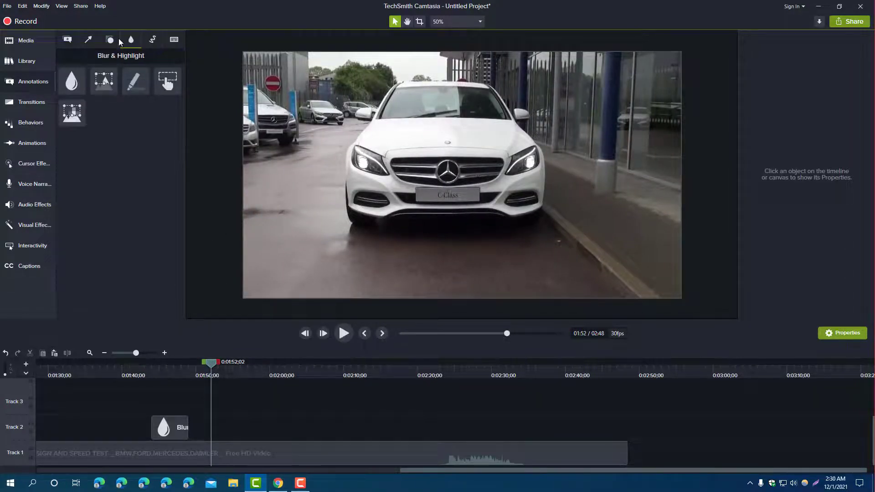
pyautogui.click(110, 39)
pyautogui.click(88, 39)
pyautogui.click(69, 41)
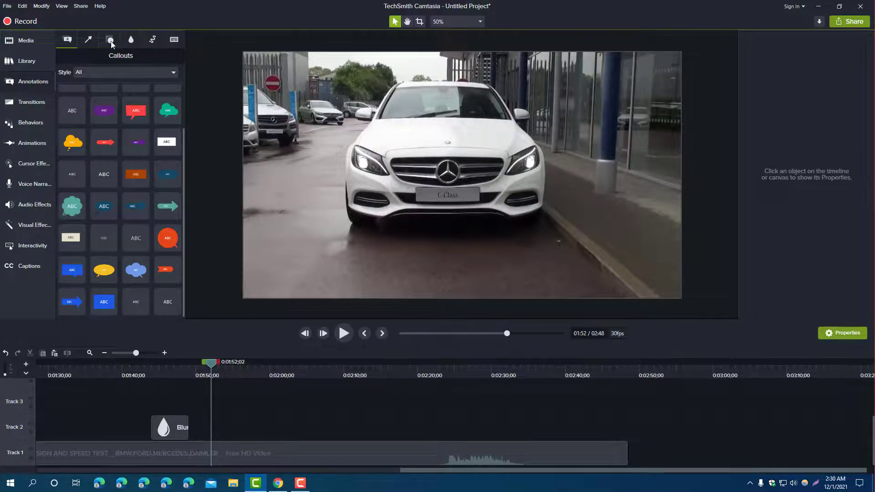
pyautogui.click(19, 43)
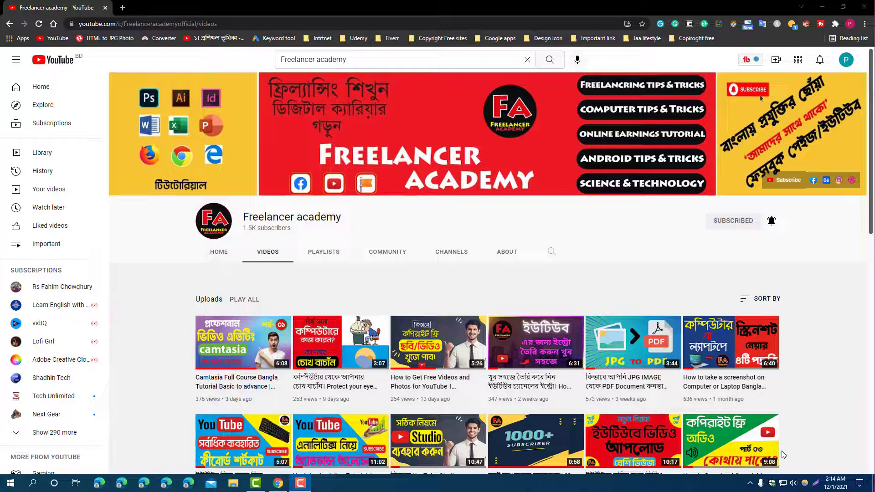
# Bring up the Camtasia recorder's control window over the YouTube channel page.
pyautogui.click(300, 483)
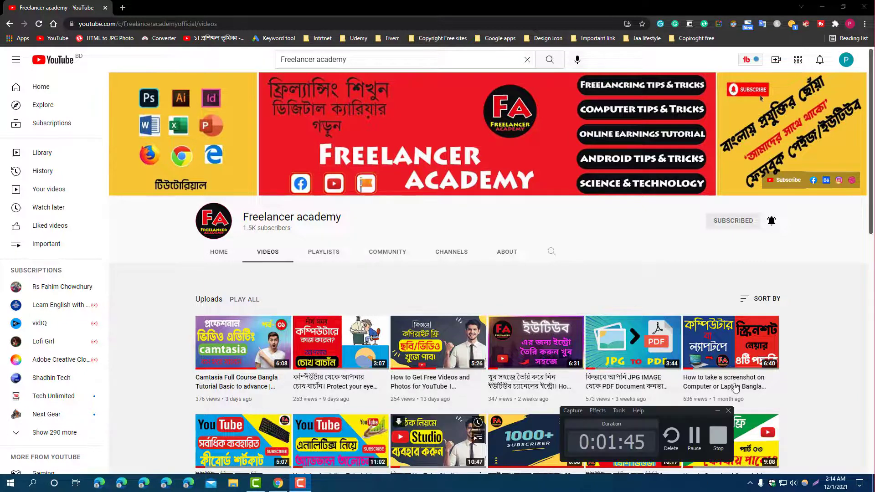